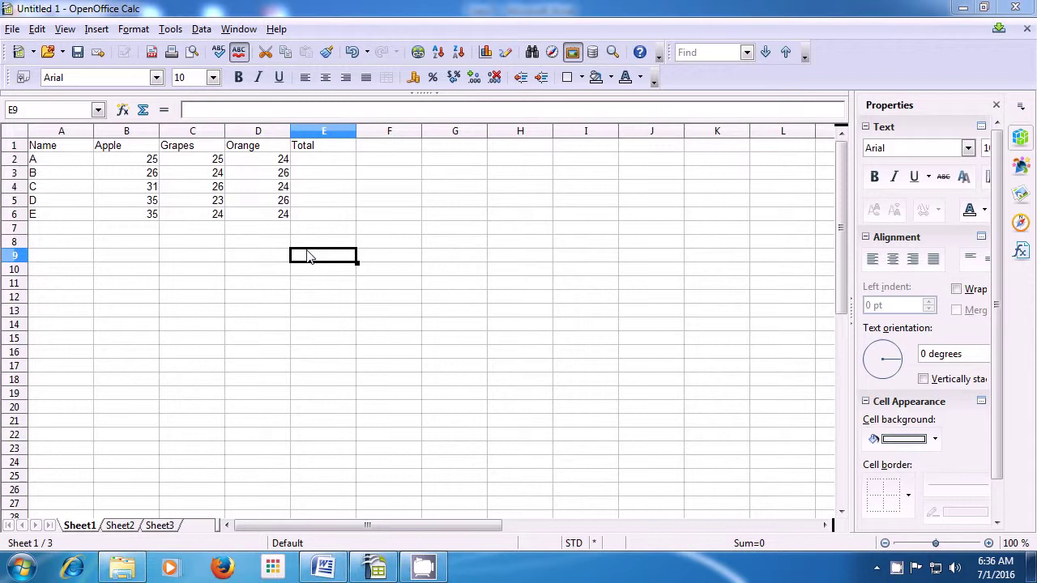
# Enter the formula =sum(B2:D2) in cell E2 to total the fruit values for row A
pyautogui.click(324, 164)
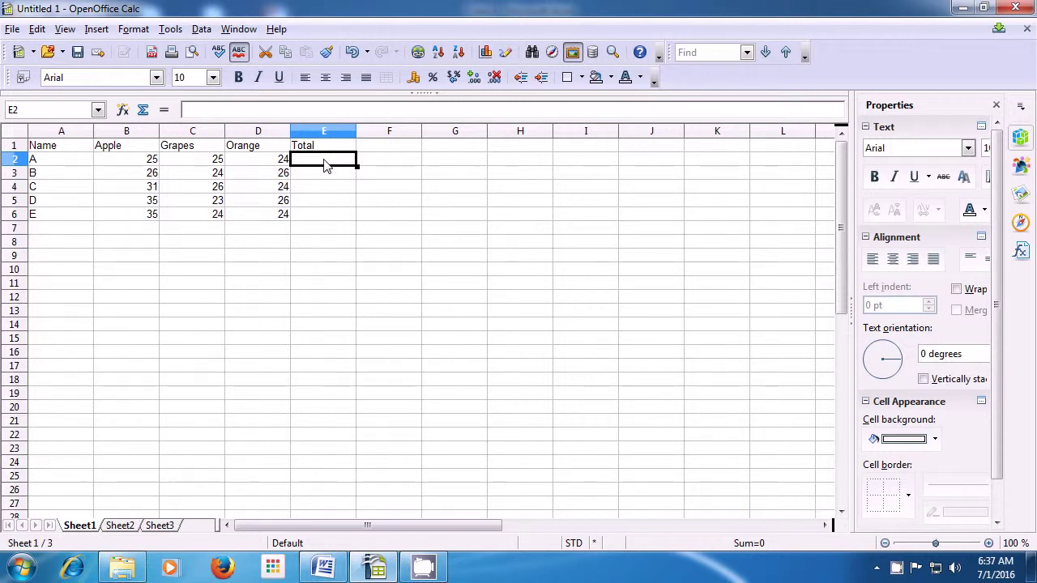
pyautogui.write('=')
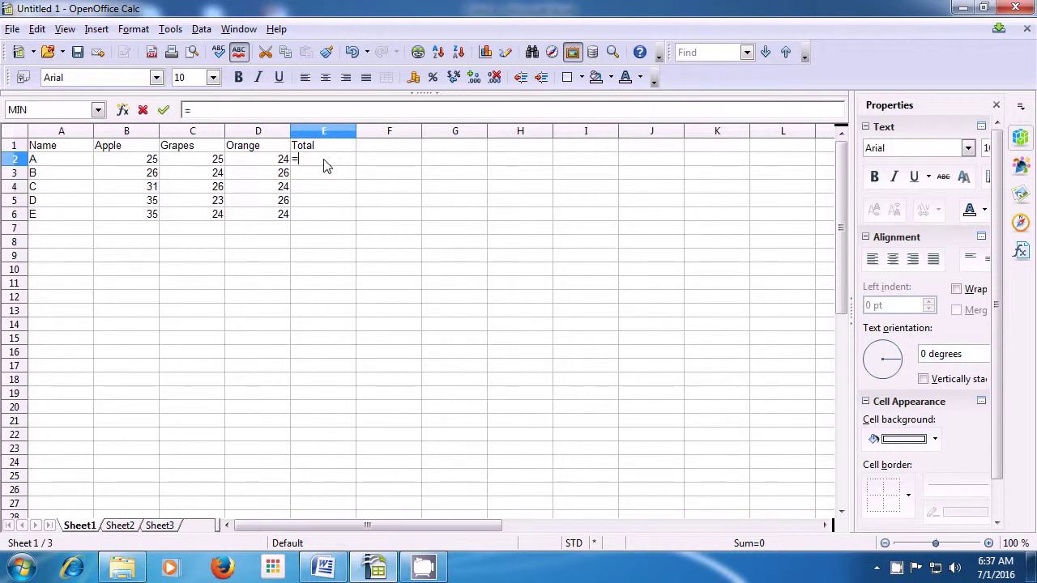
pyautogui.write('sum')
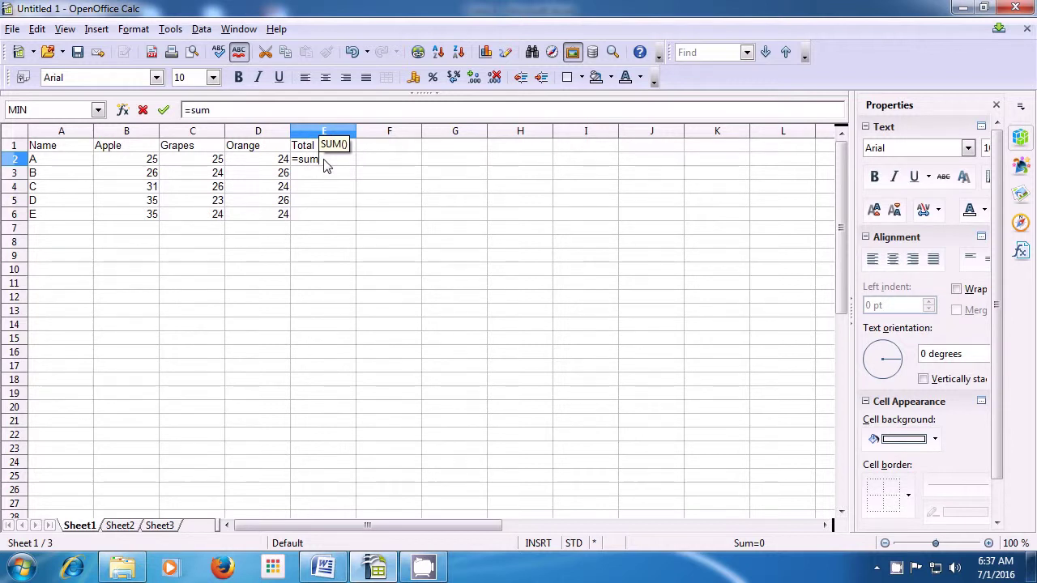
pyautogui.write('(')
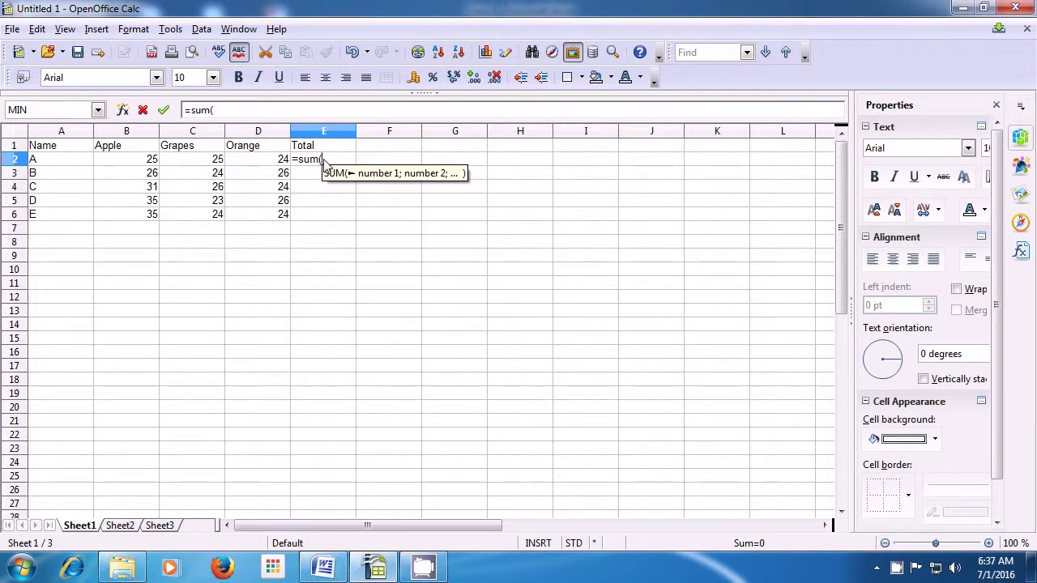
pyautogui.moveTo(140, 162); pyautogui.dragTo(270, 172)
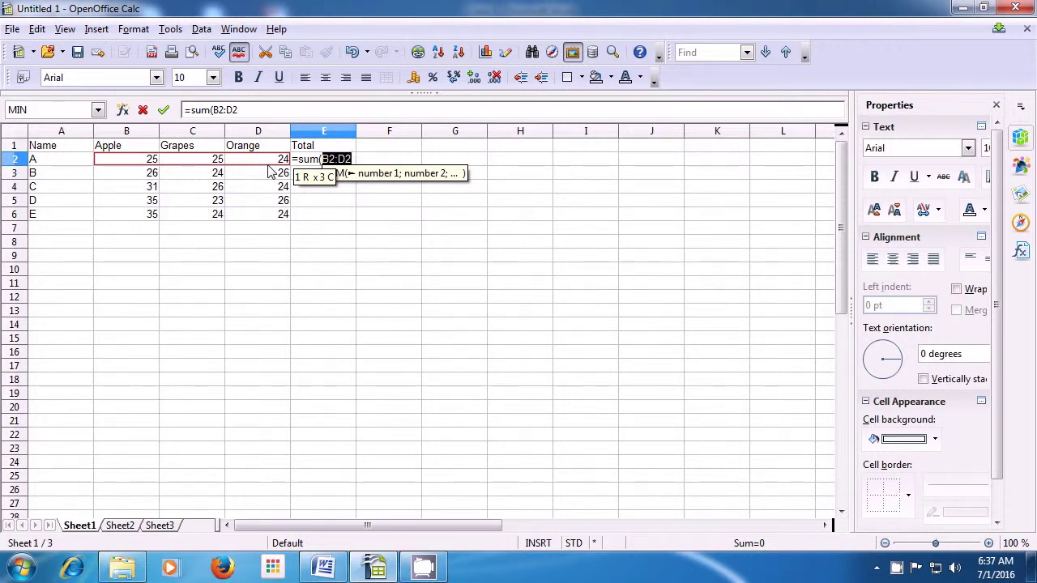
pyautogui.write(')')
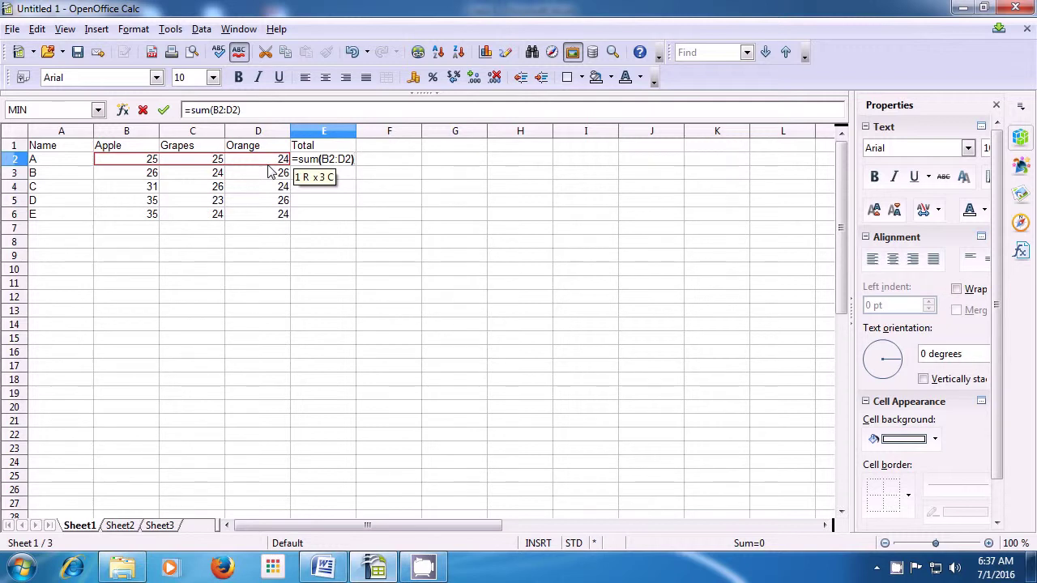
pyautogui.press('Return')
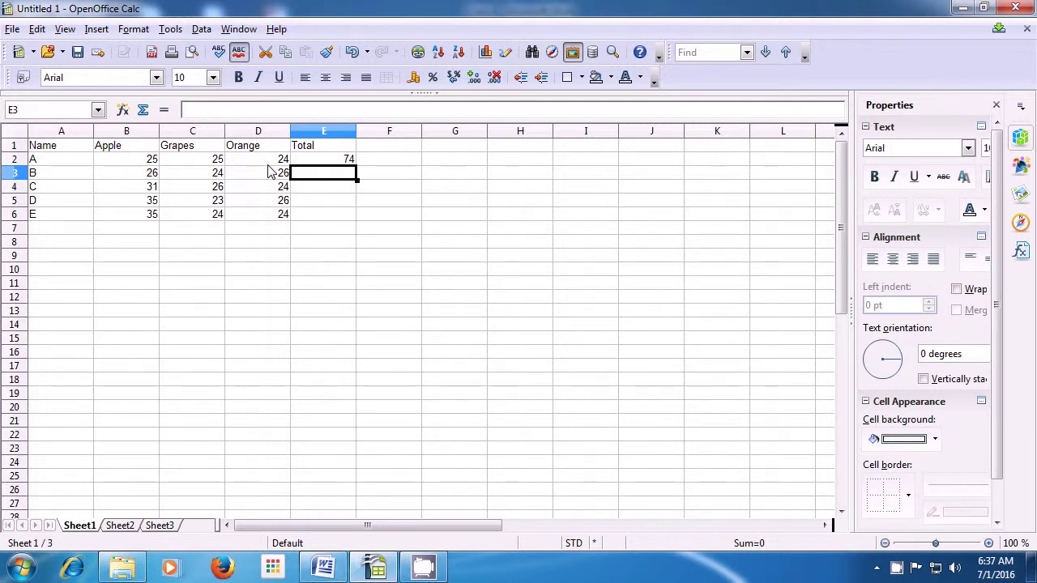
# Total row B in cell E3 by adding the individual cells with the formula =B3+C3+D3
pyautogui.write('=')
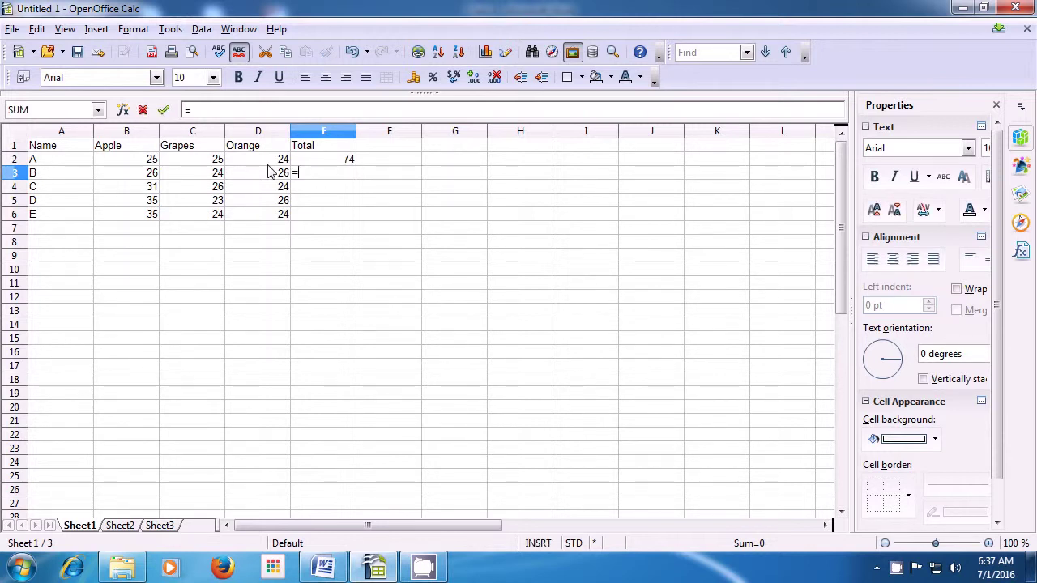
pyautogui.click(152, 180)
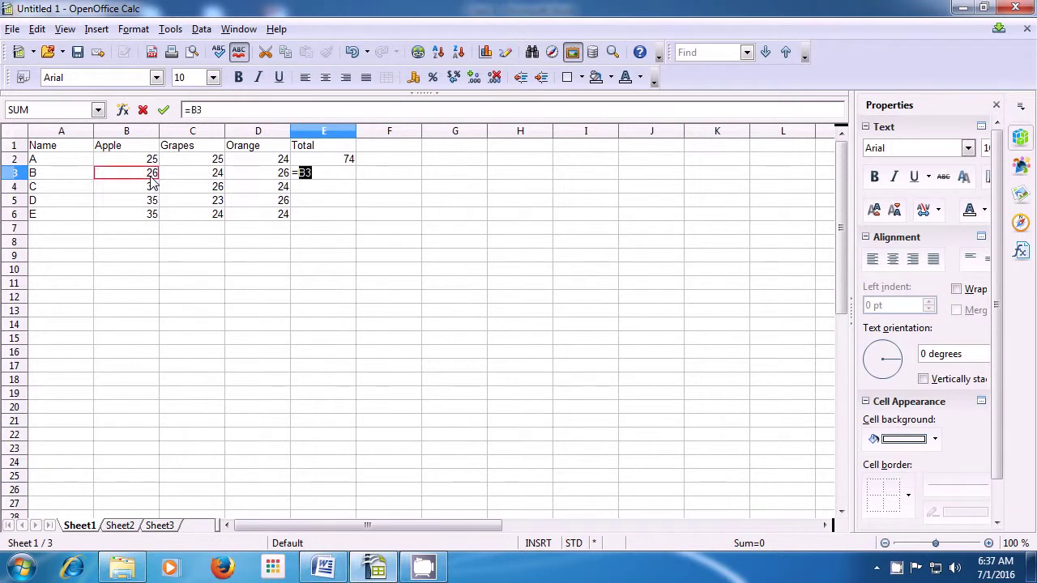
pyautogui.write('+')
pyautogui.click(188, 180)
pyautogui.write('+')
pyautogui.click(277, 178)
pyautogui.write('+')
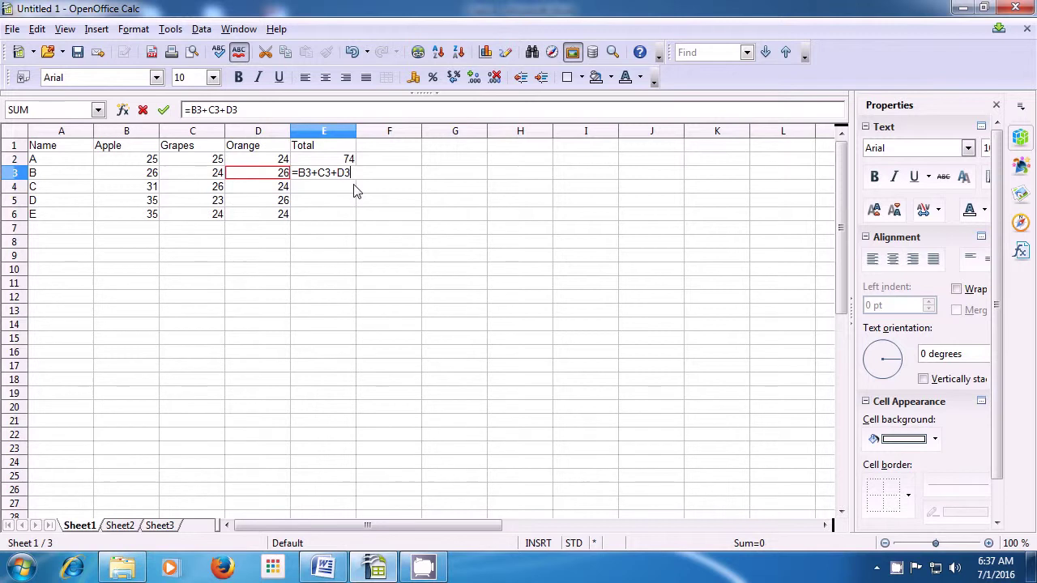
pyautogui.press('Return')
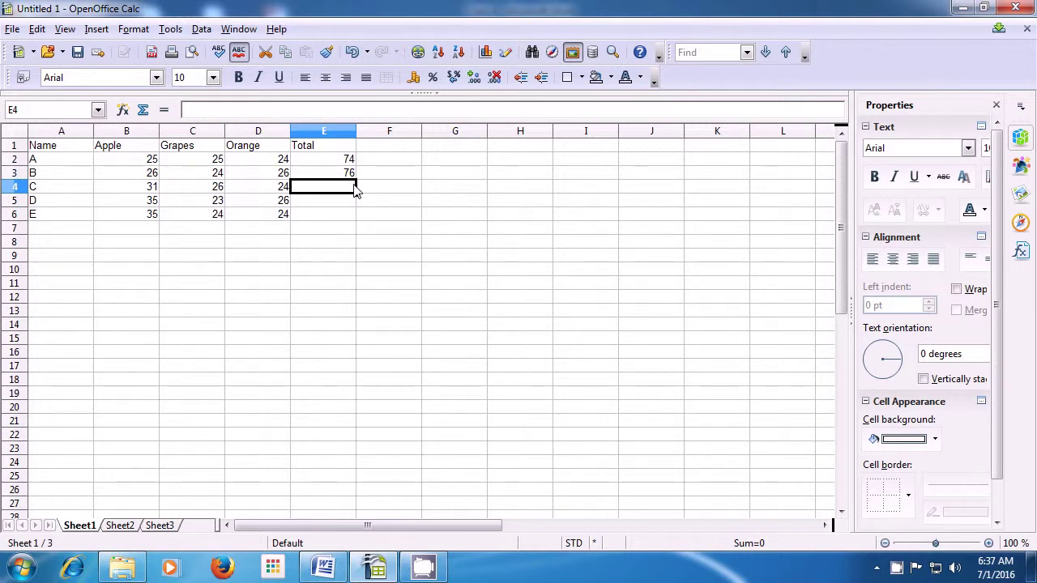
# Fill the E3 formula down through E6 and check the combined sum of E2:E6
pyautogui.press('Up')
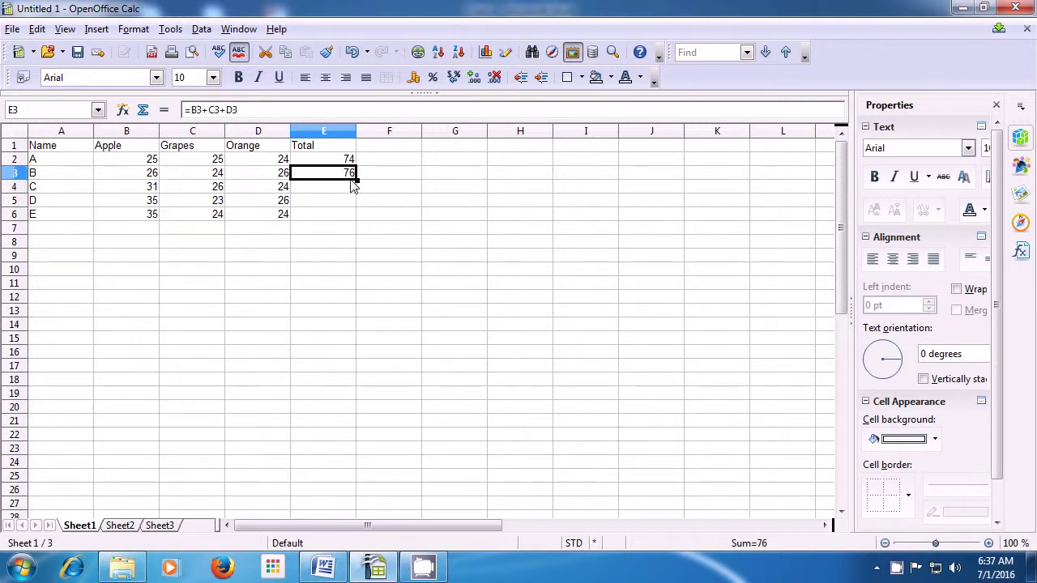
pyautogui.moveTo(356, 178); pyautogui.dragTo(352, 217)
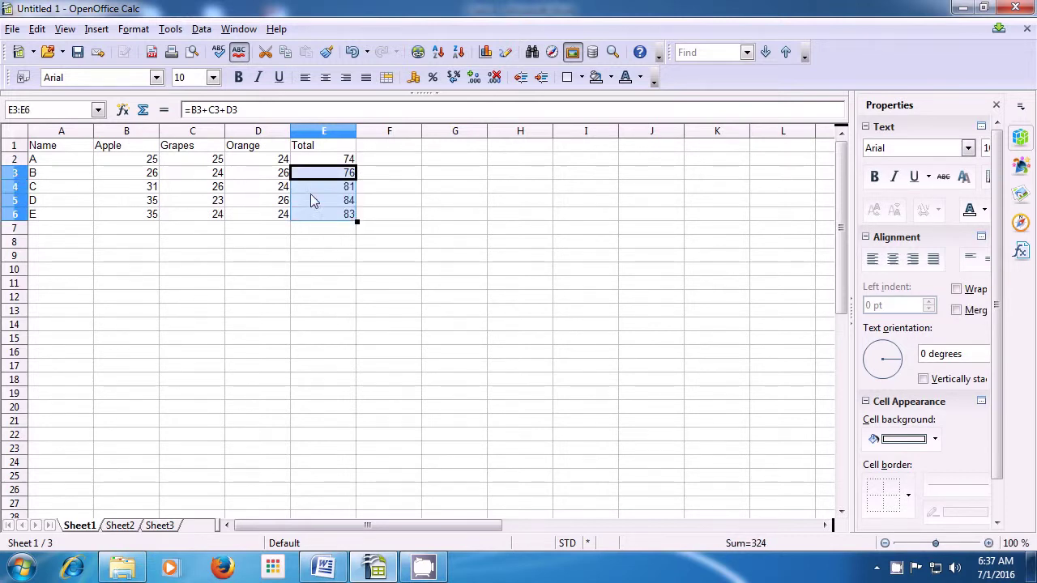
pyautogui.moveTo(323, 164); pyautogui.dragTo(324, 218)
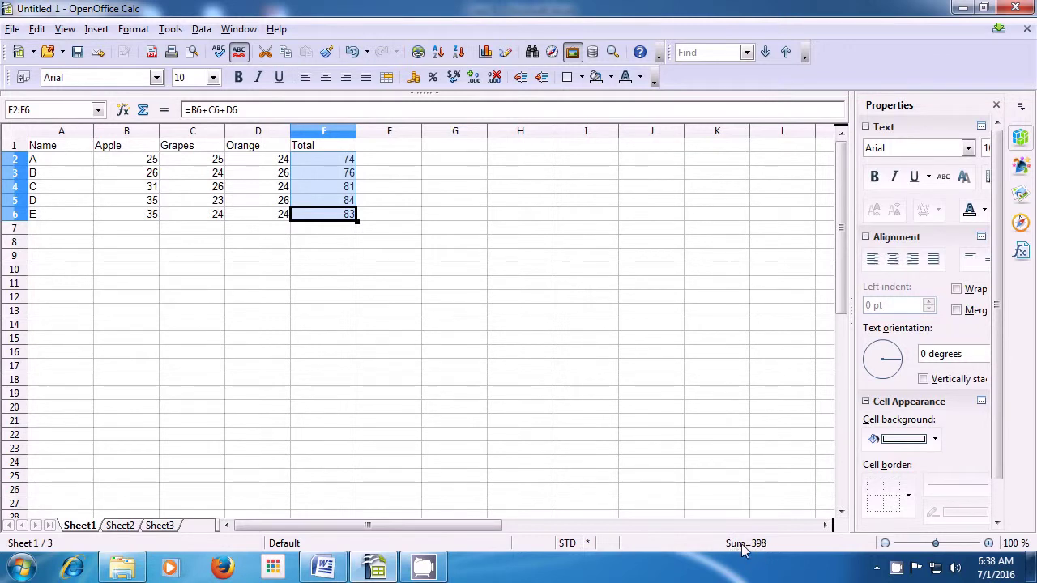
pyautogui.click(328, 234)
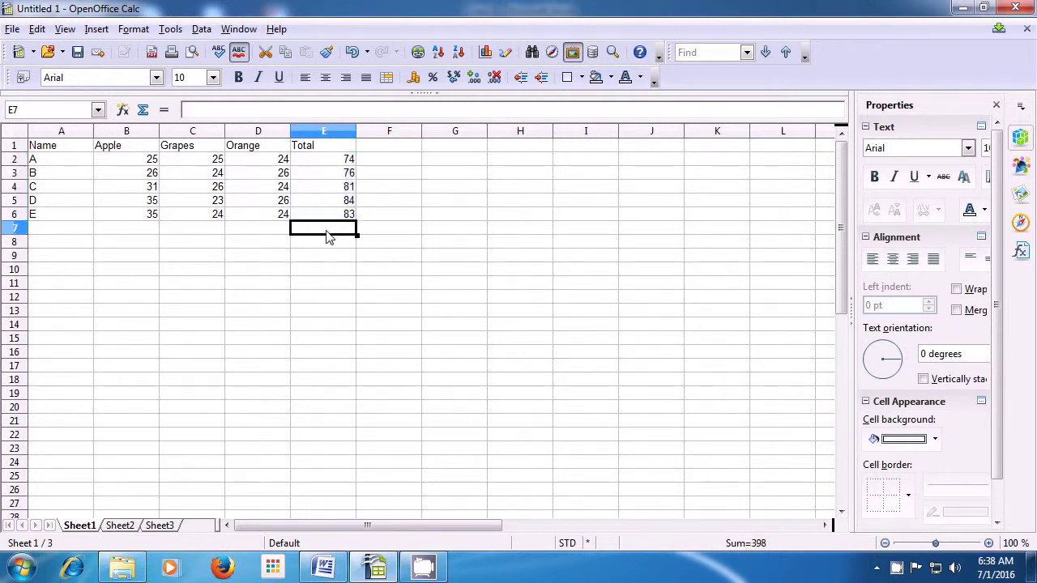
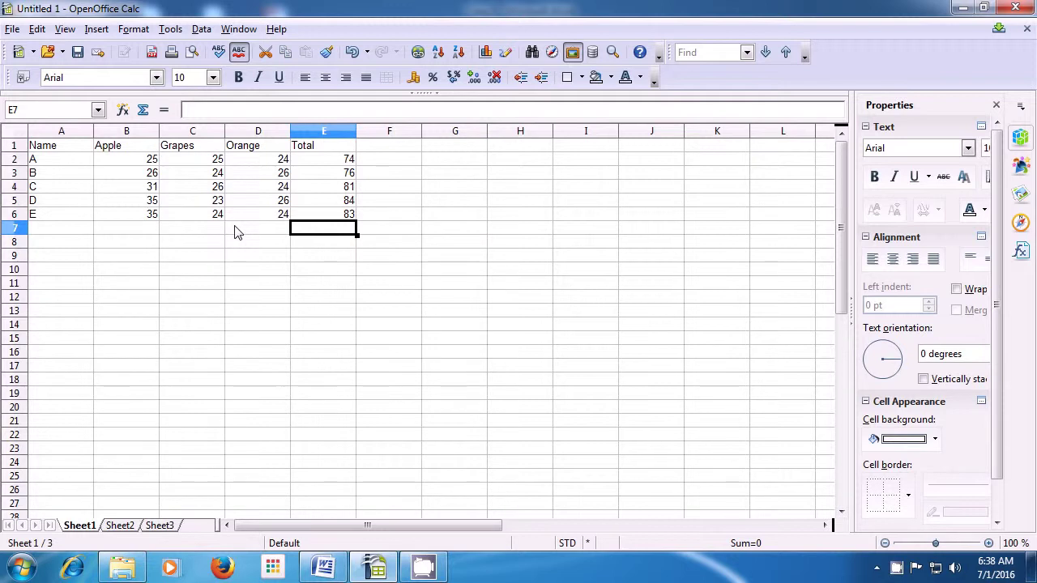
# Add the heading Average in F1 and enter the formula =average(E2/3) in F2
pyautogui.click(381, 154)
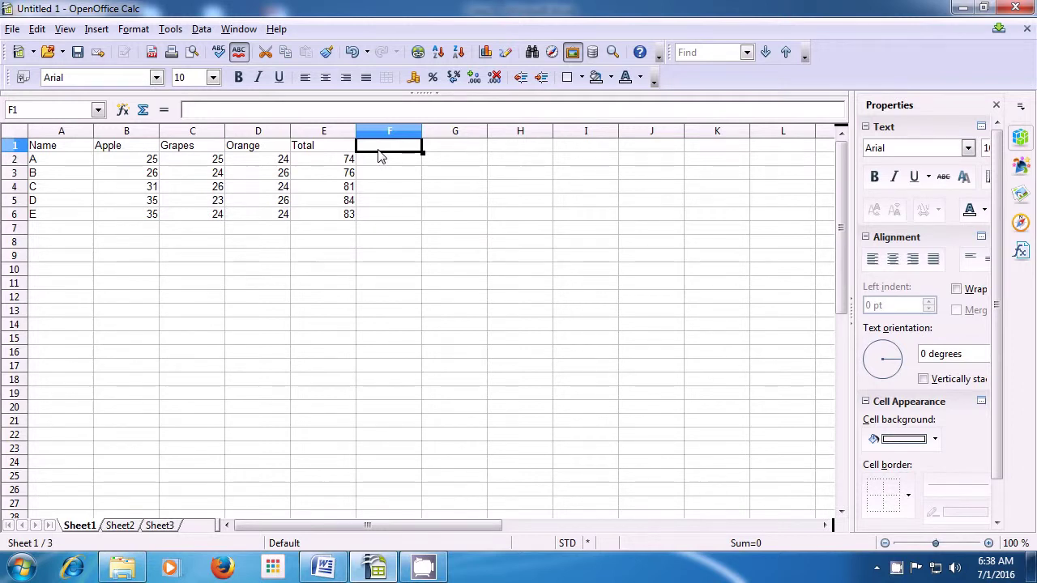
pyautogui.write('Average')
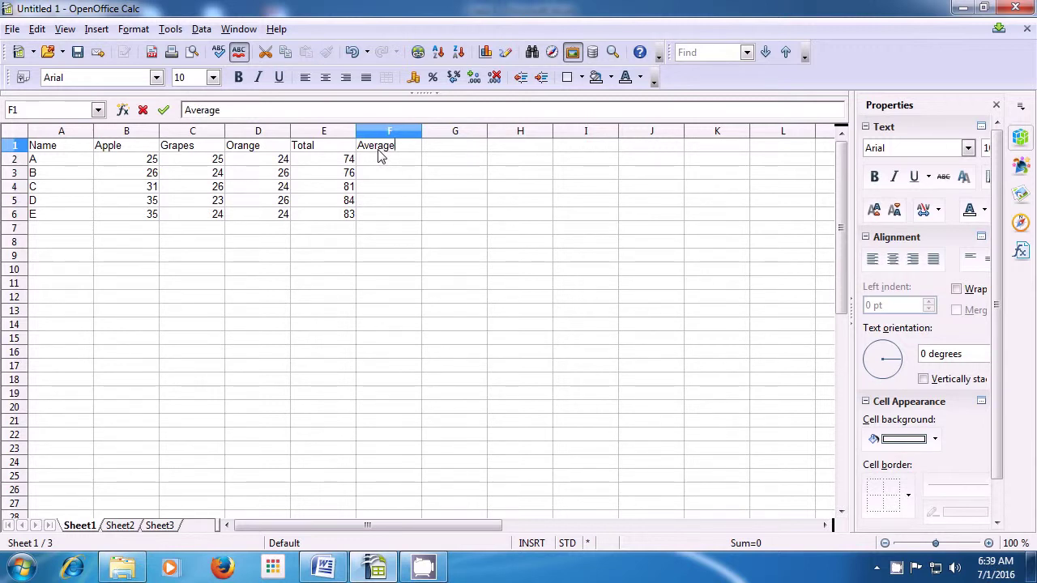
pyautogui.click(371, 163)
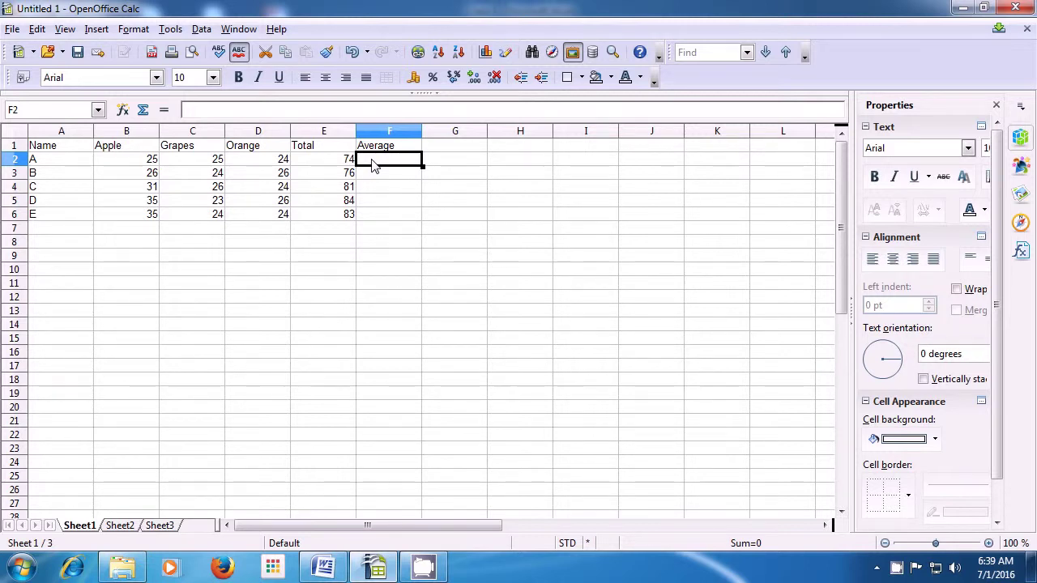
pyautogui.write('=')
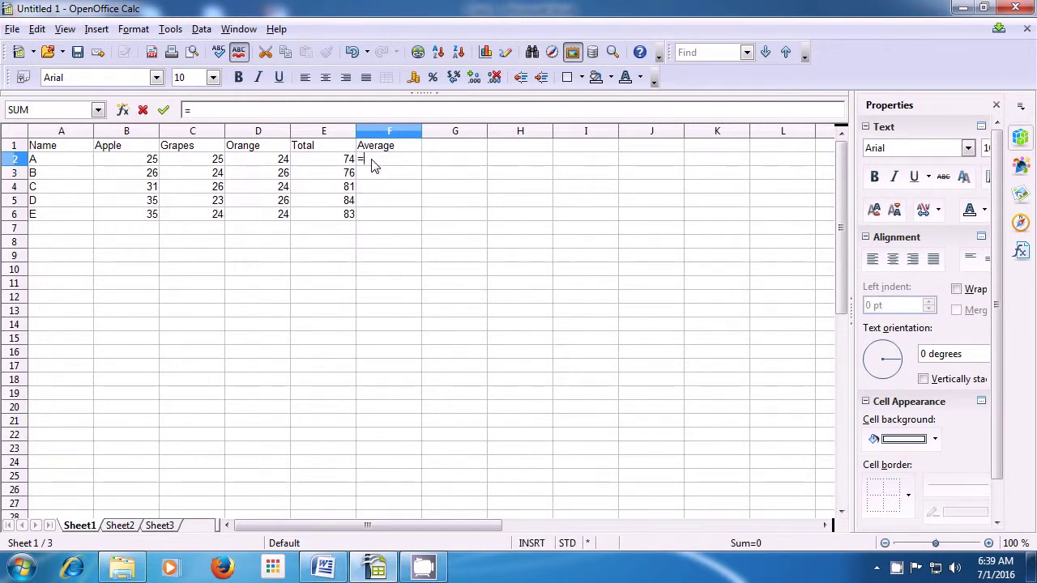
pyautogui.write('ave')
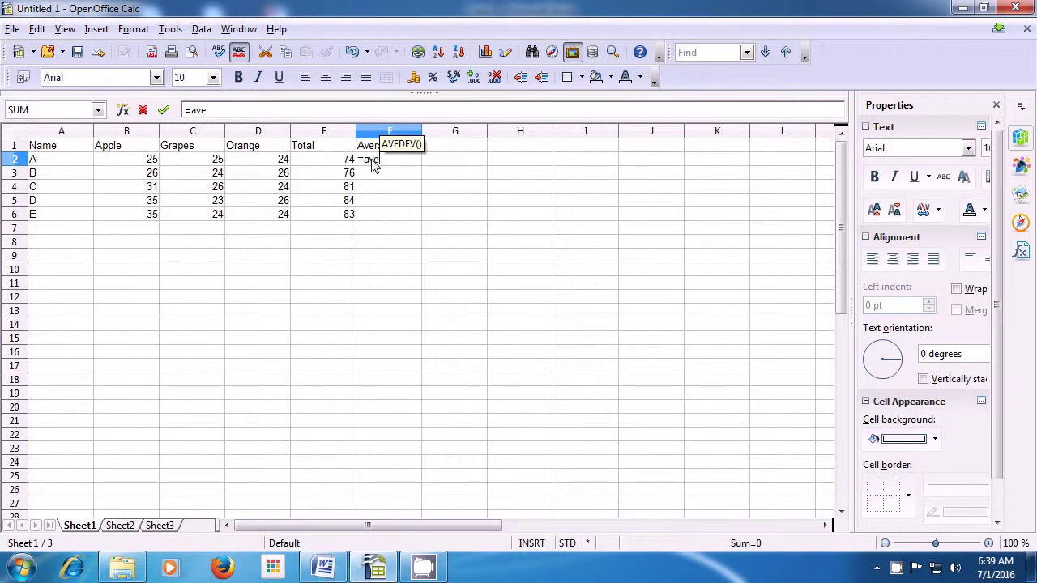
pyautogui.write('rage')
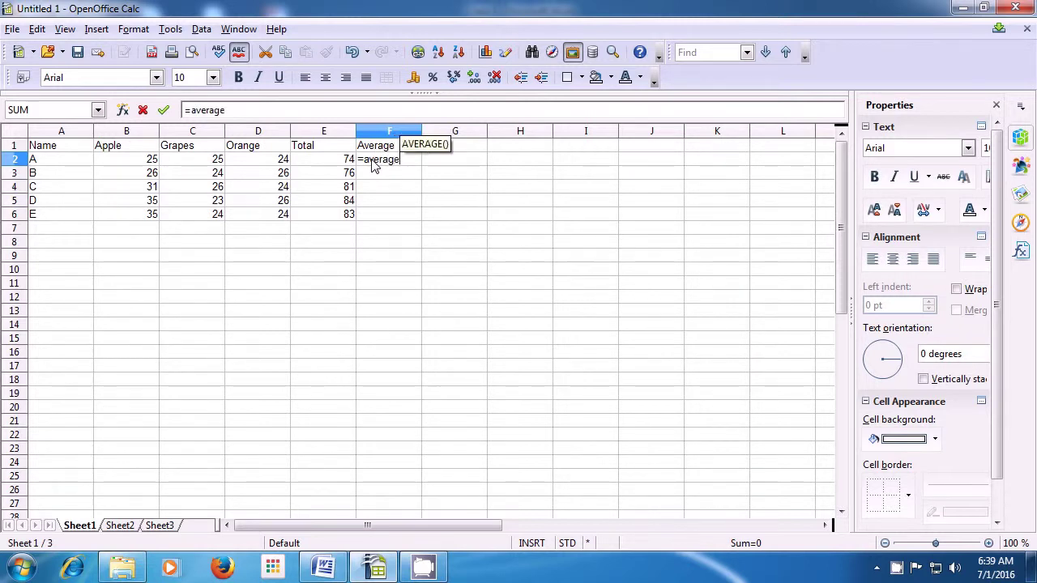
pyautogui.write('(')
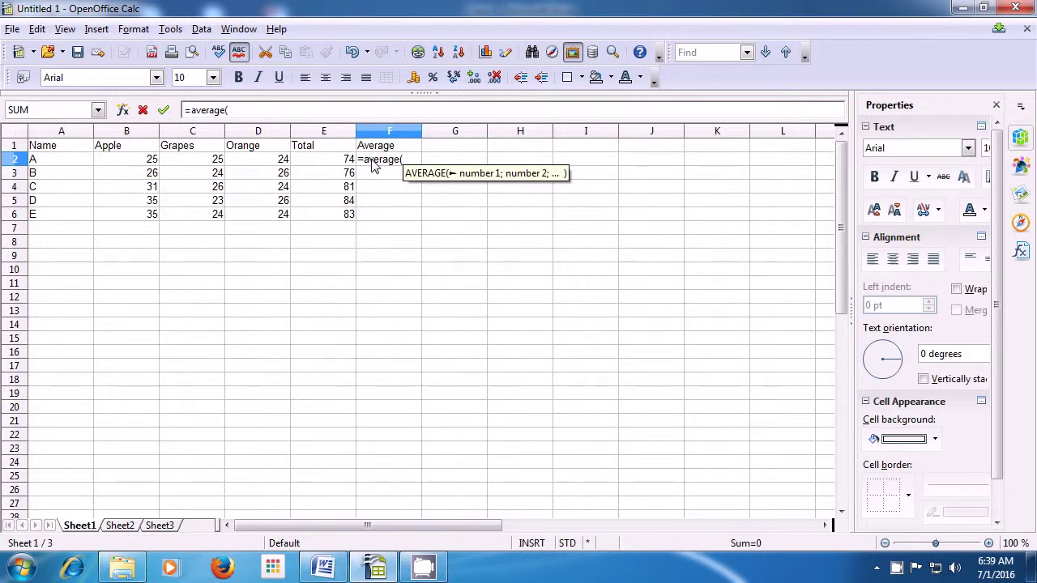
pyautogui.click(336, 162)
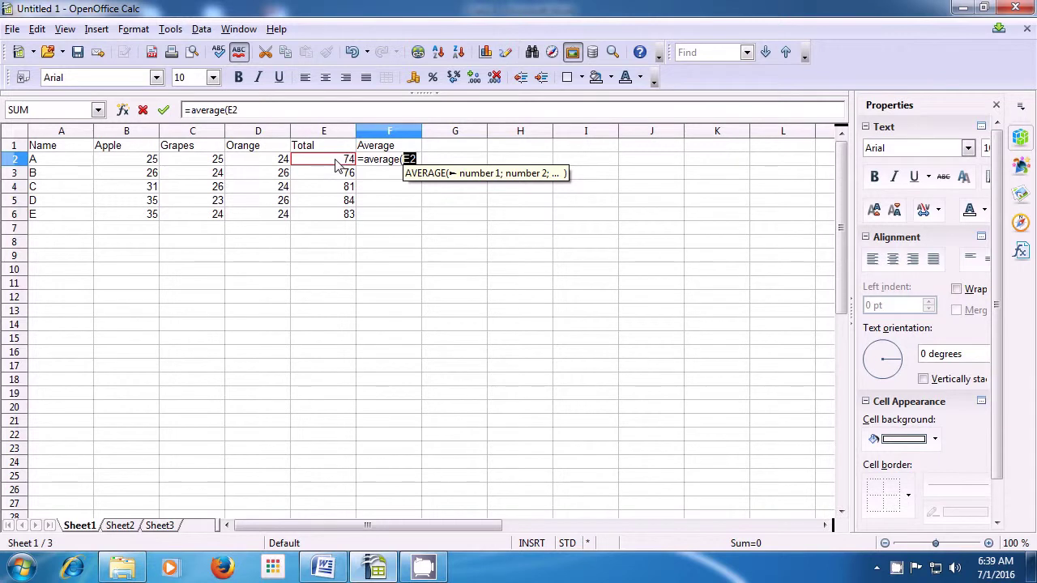
pyautogui.write('/')
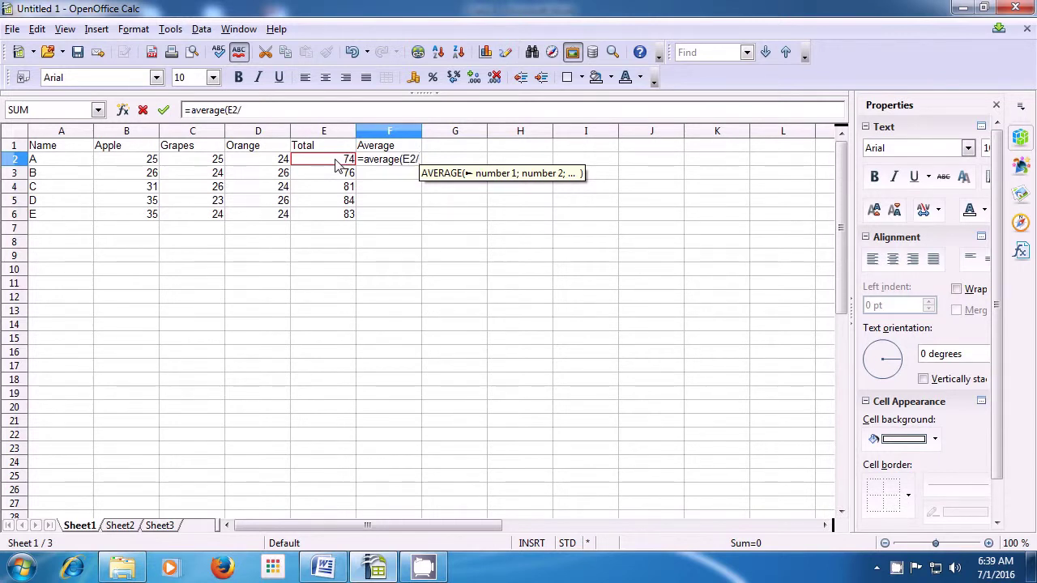
pyautogui.write('3')
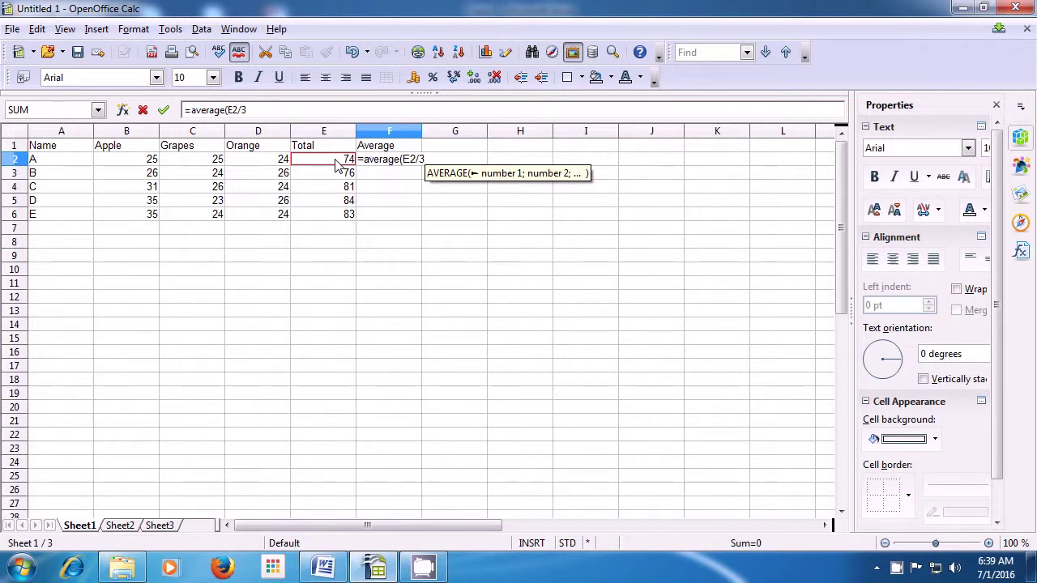
pyautogui.write(')')
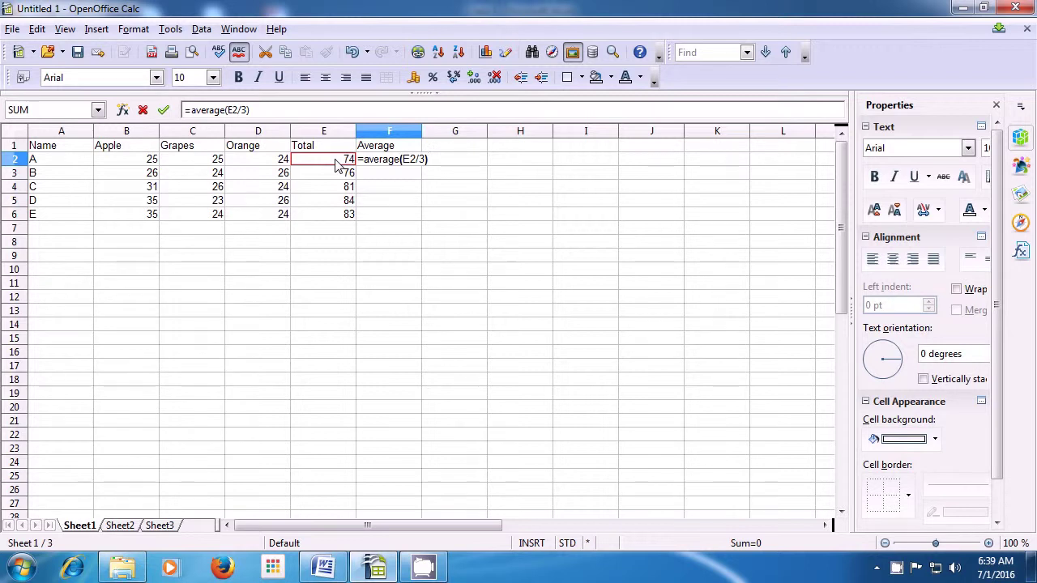
pyautogui.press('Return')
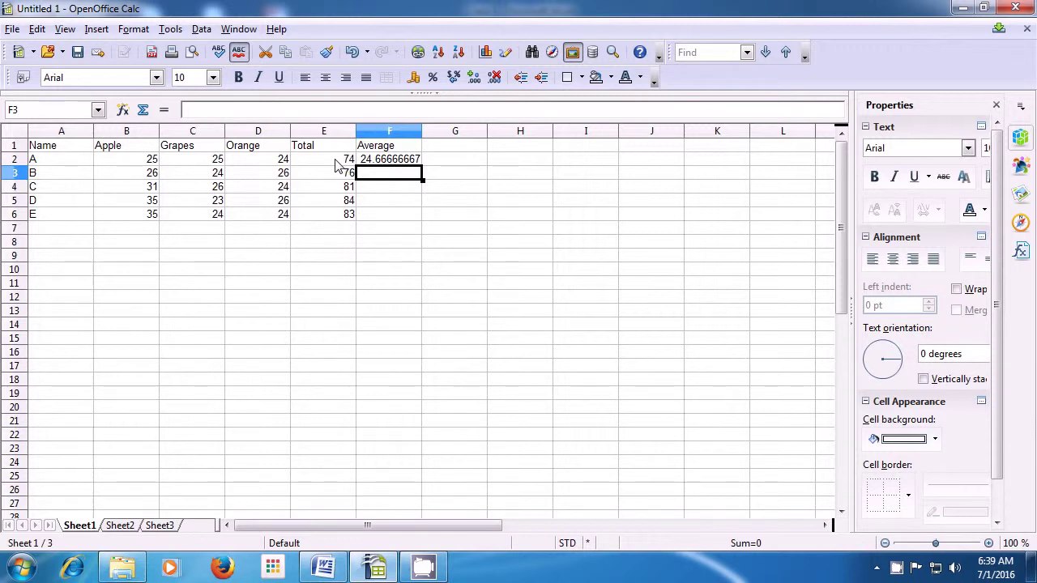
# Enter the formula =average(B3:D3) in cell F3 to average the fruit values for row B
pyautogui.write('=')
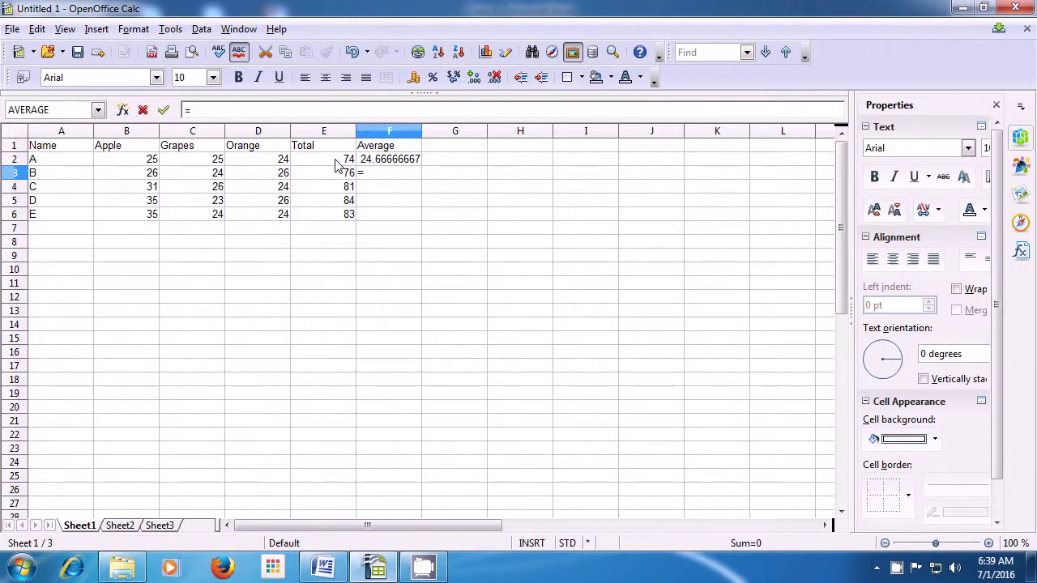
pyautogui.write('av')
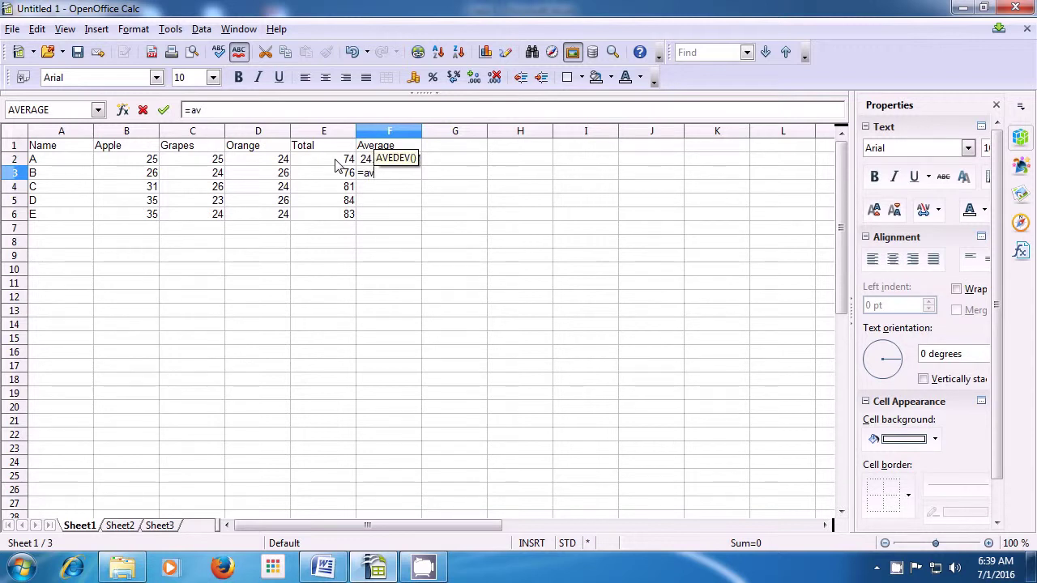
pyautogui.write('e')
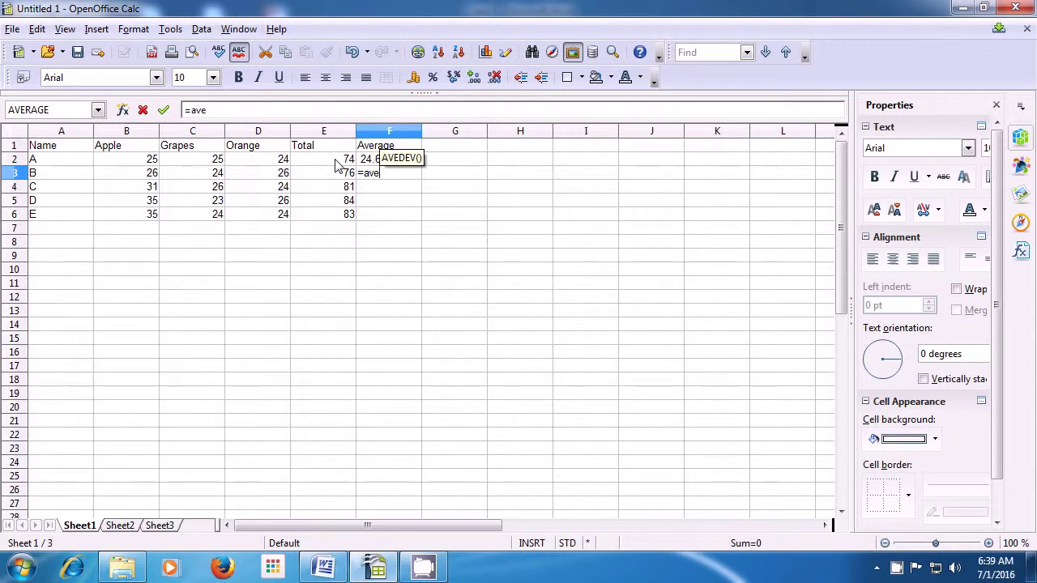
pyautogui.write('rage')
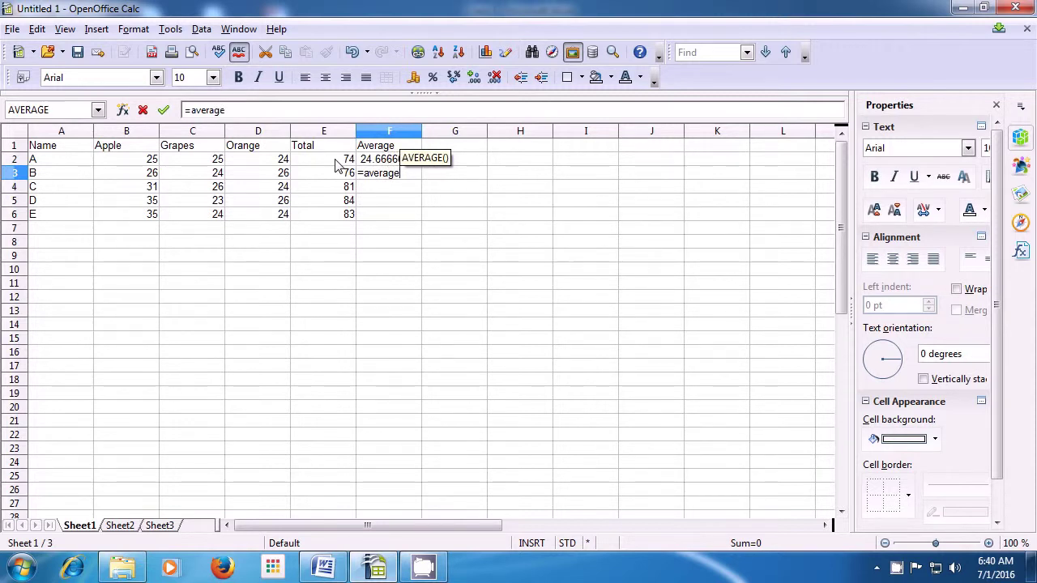
pyautogui.write('(')
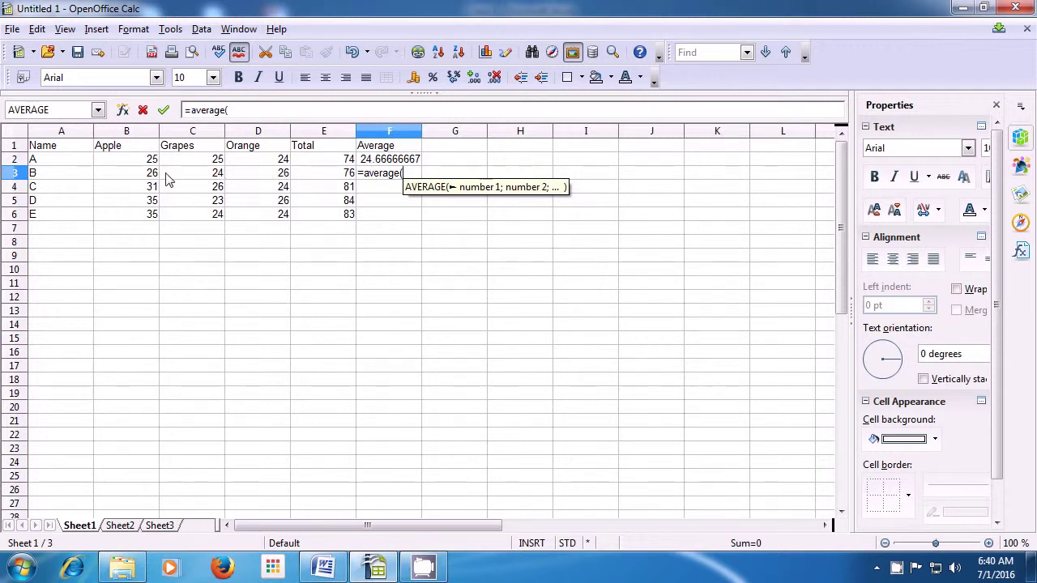
pyautogui.moveTo(154, 180); pyautogui.dragTo(249, 181)
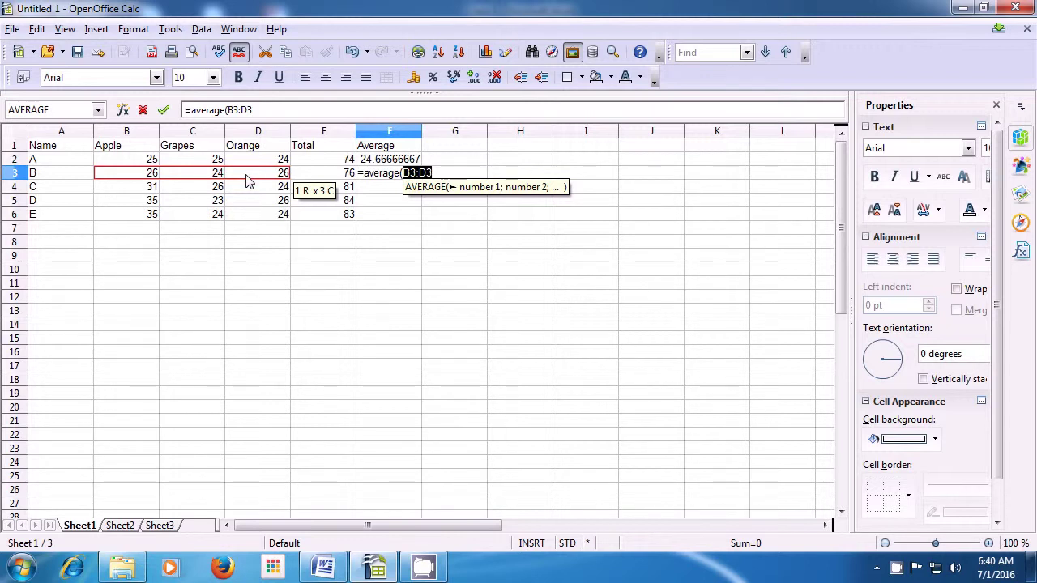
pyautogui.write(')')
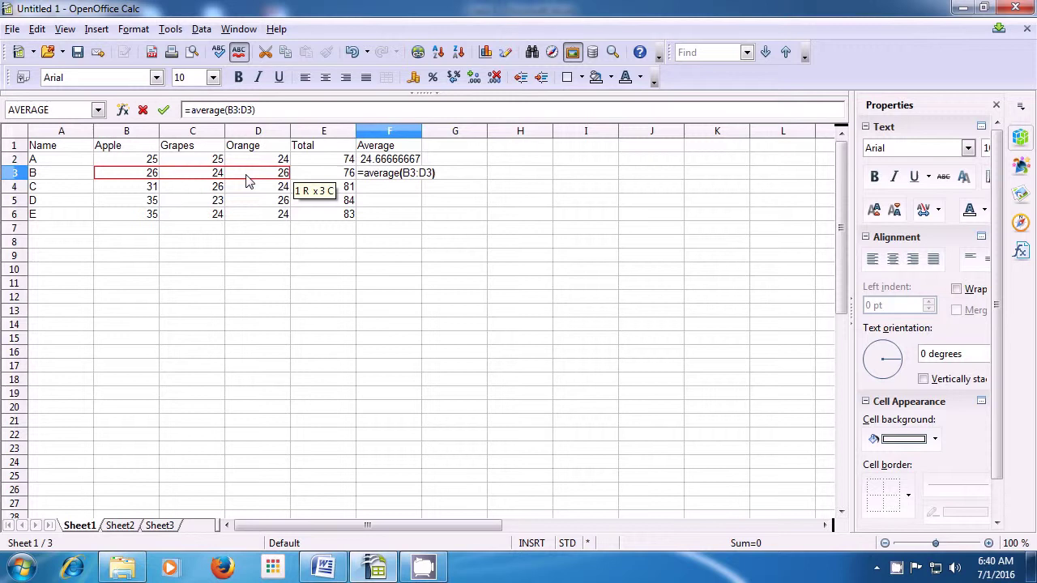
pyautogui.press('Return')
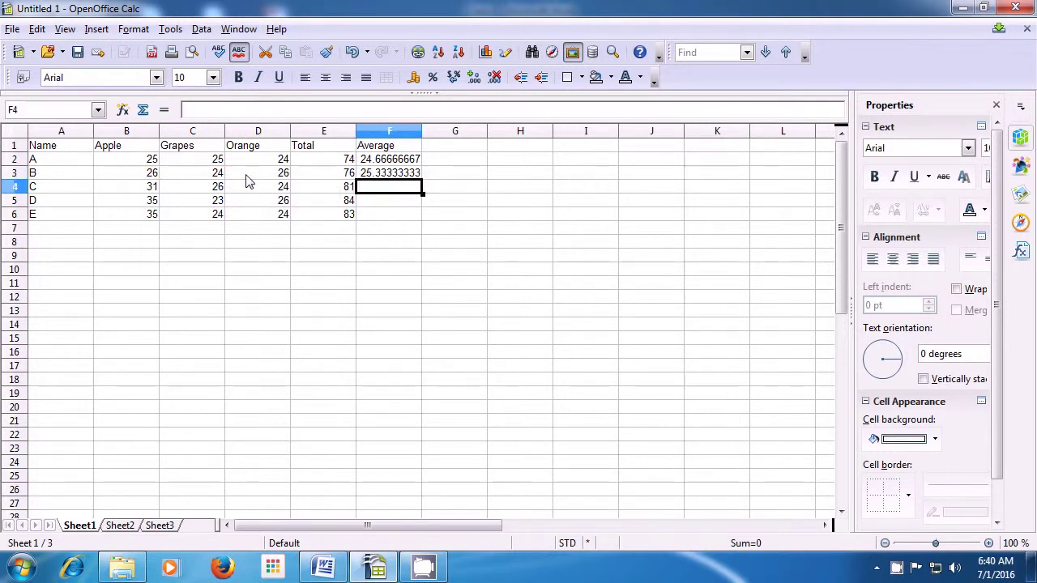
# Fill the average formula in F3 down through F6
pyautogui.click(396, 177)
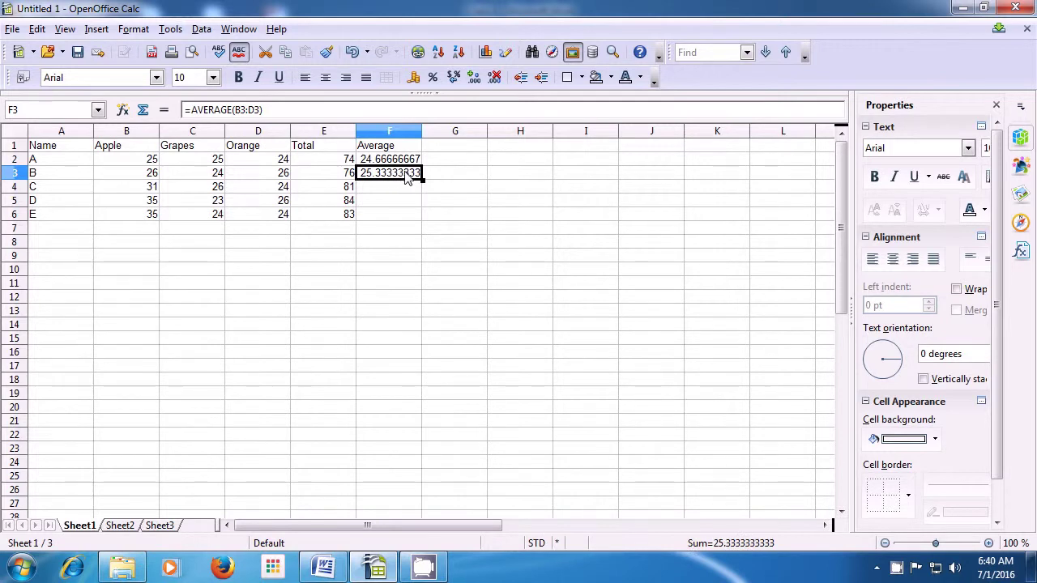
pyautogui.moveTo(421, 180); pyautogui.dragTo(420, 219)
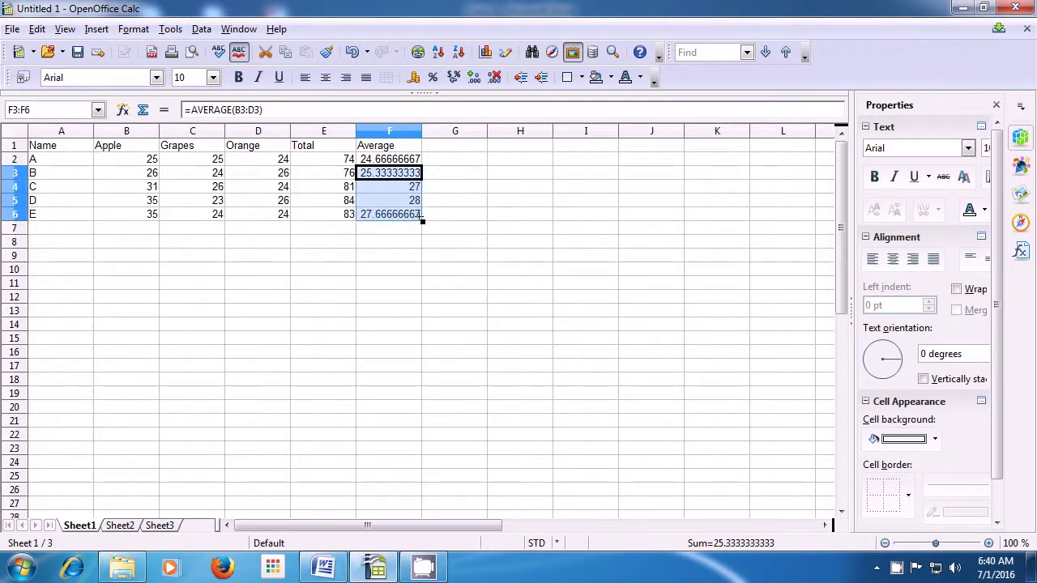
pyautogui.click(409, 259)
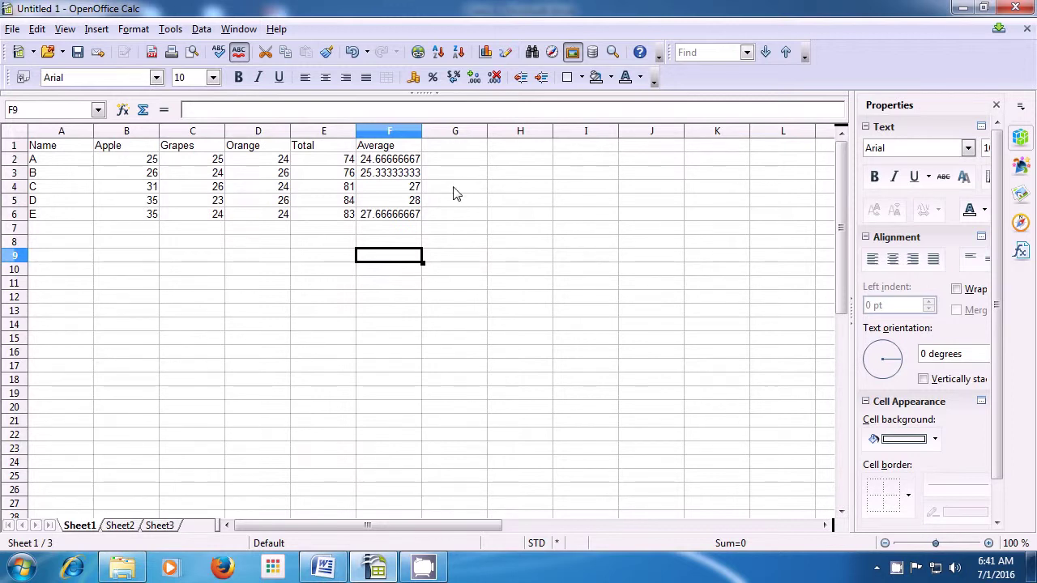
# Add the column heading Maximum in cell G1
pyautogui.click(454, 150)
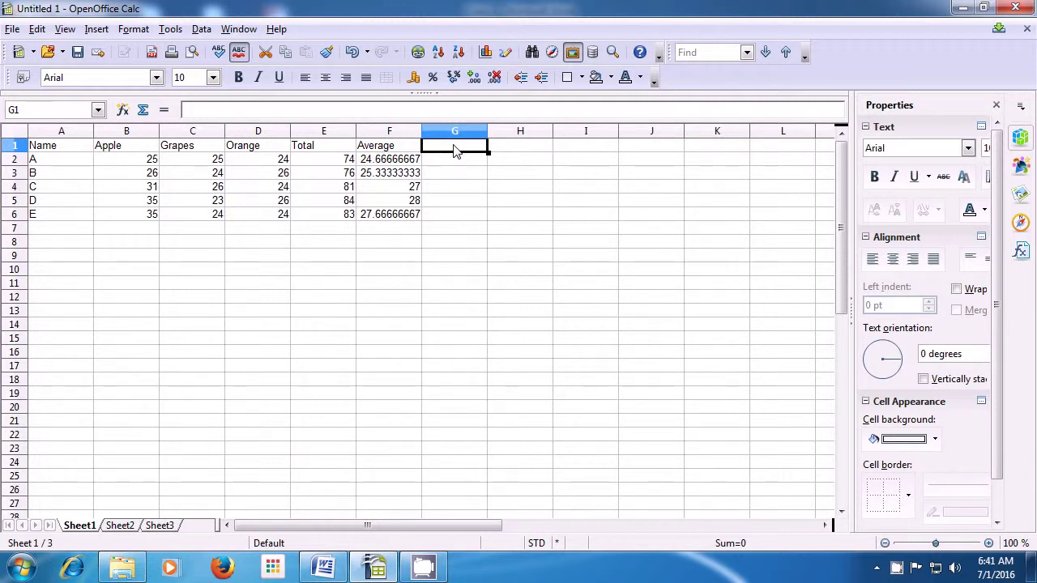
pyautogui.write('Ma')
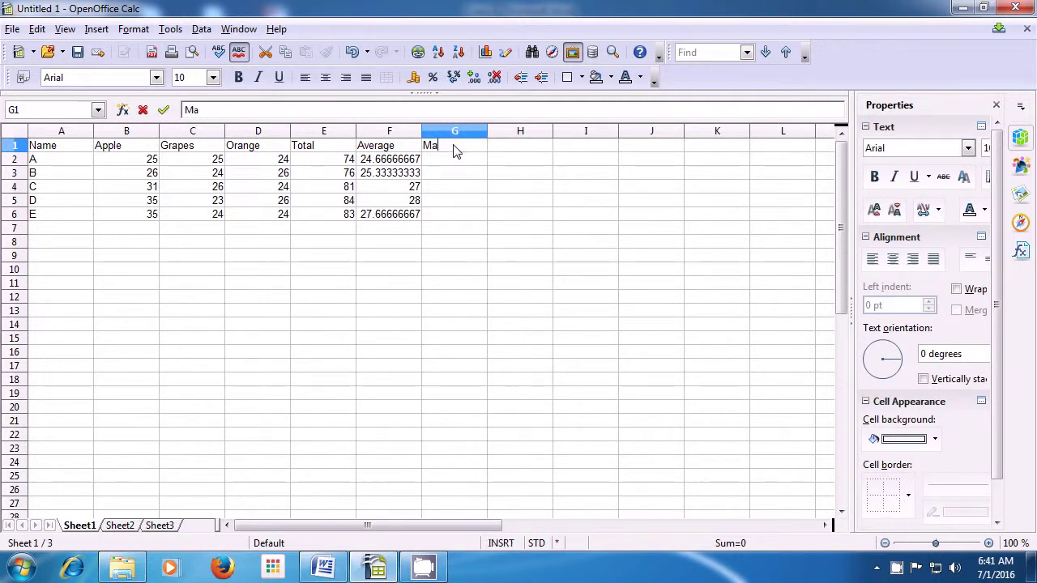
pyautogui.write('ximum')
pyautogui.press('Return')
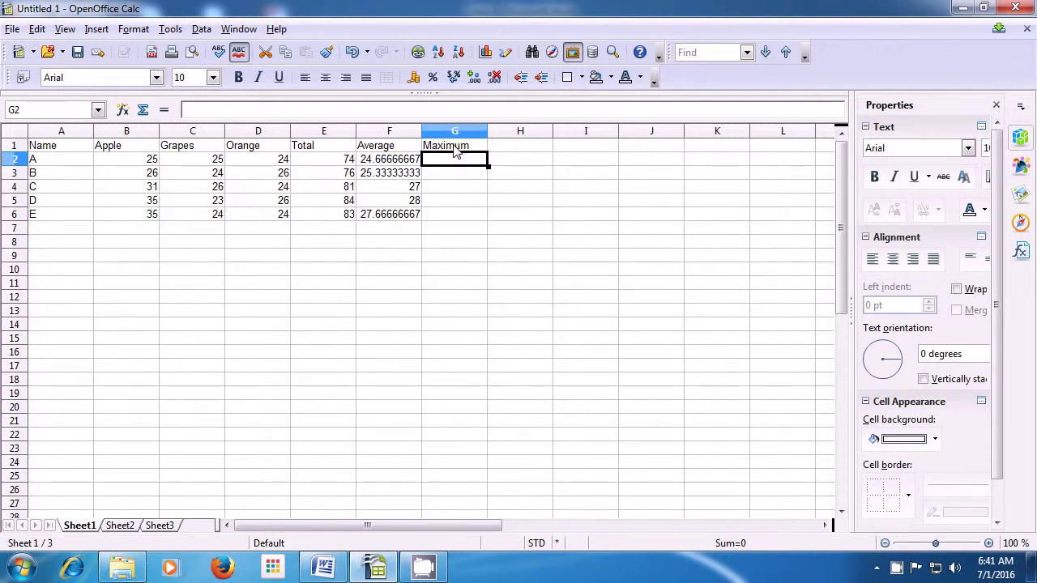
# Enter the formula =max(B2:D2) in cell G2 to find the highest fruit value for row A
pyautogui.write('=')
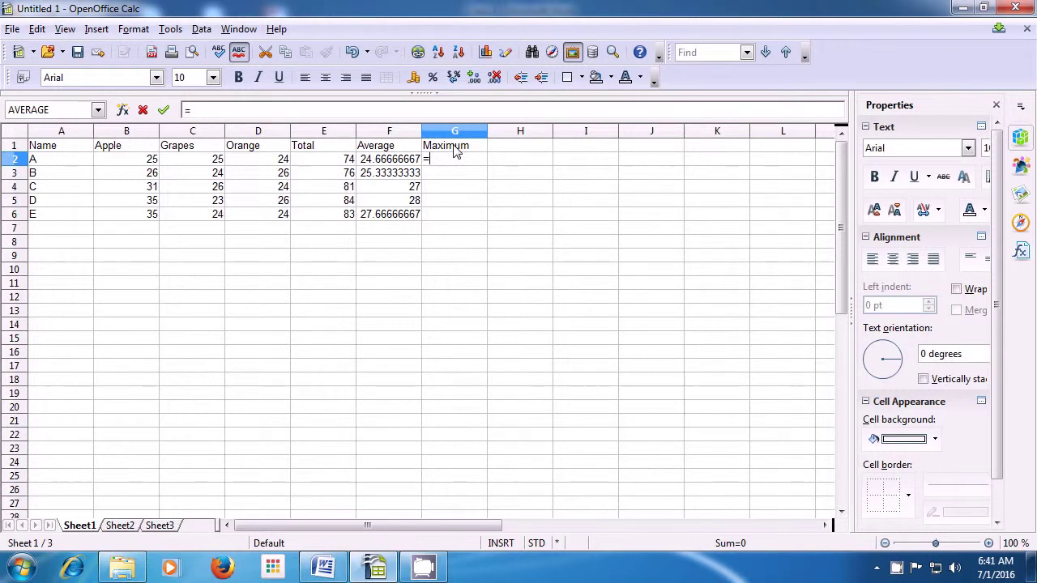
pyautogui.write('ma')
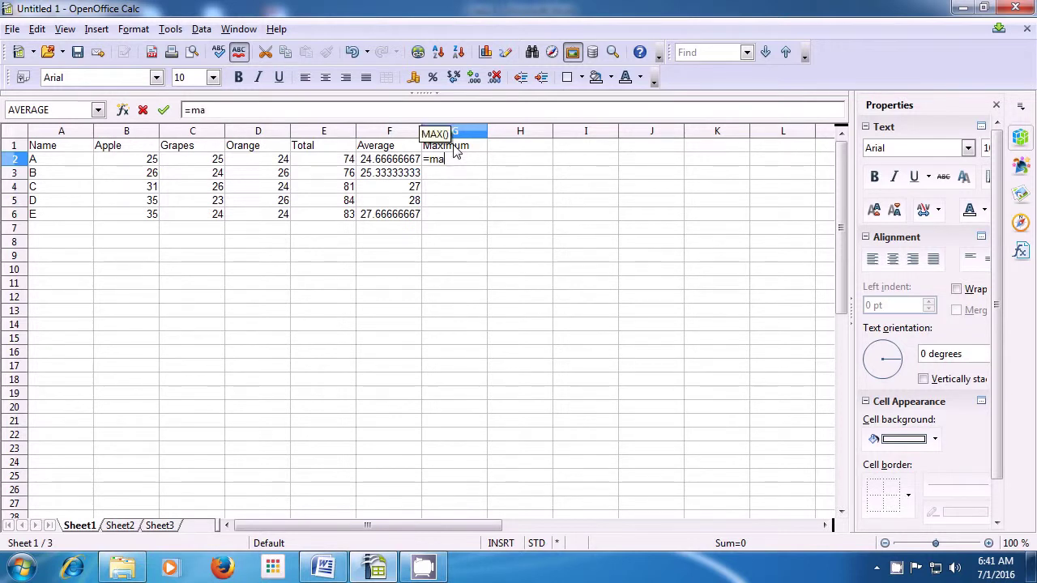
pyautogui.write('x(')
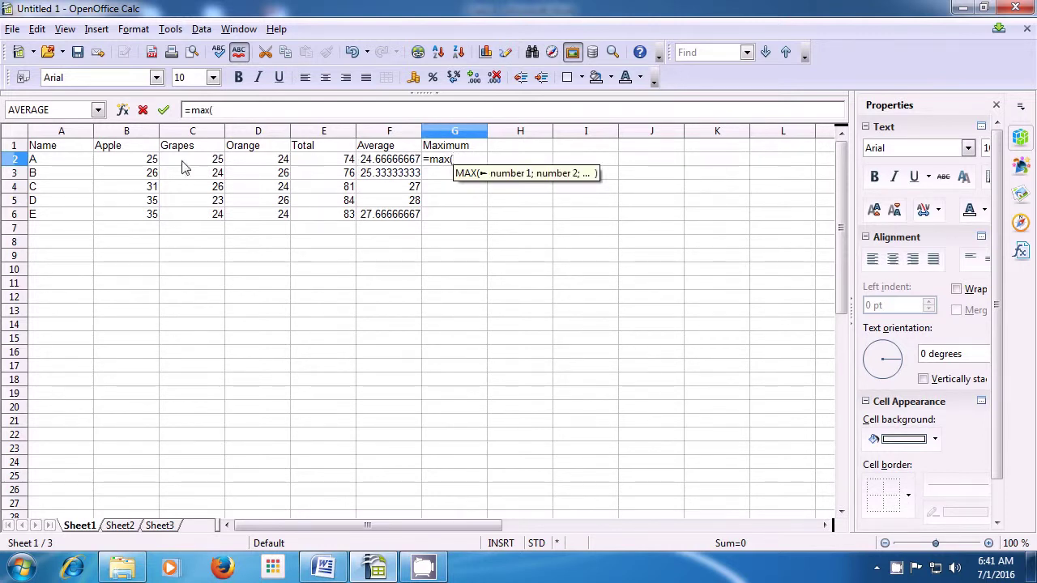
pyautogui.moveTo(148, 164); pyautogui.dragTo(239, 171)
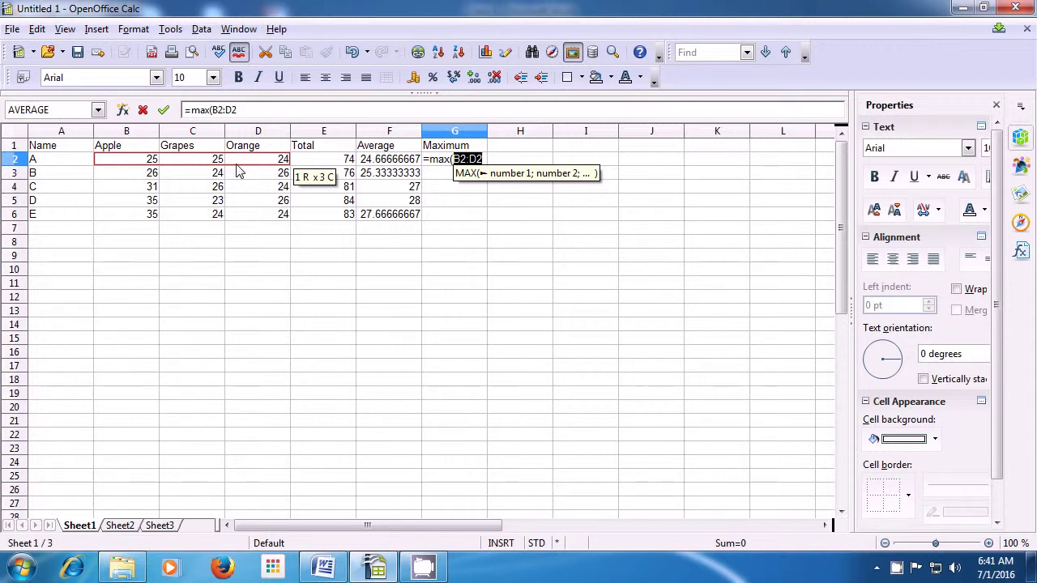
pyautogui.write(')')
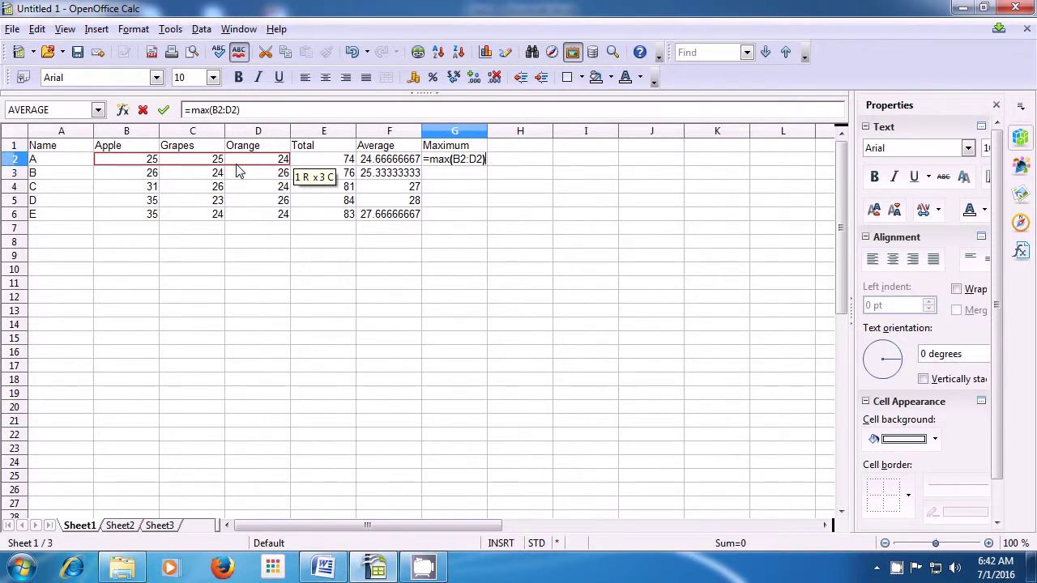
pyautogui.press('Return')
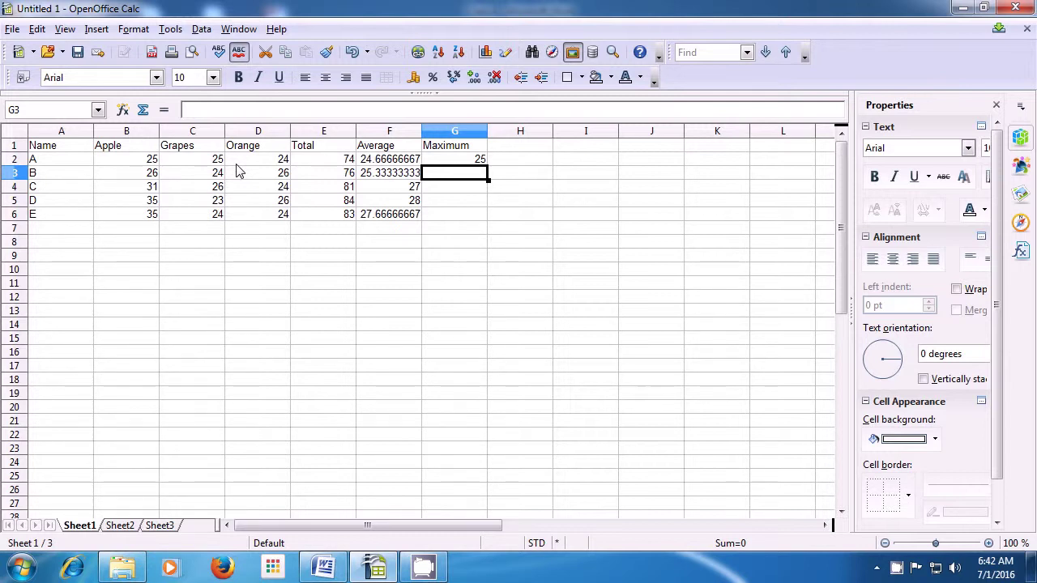
# Fill the maximum formula in G2 down through G6
pyautogui.write('=')
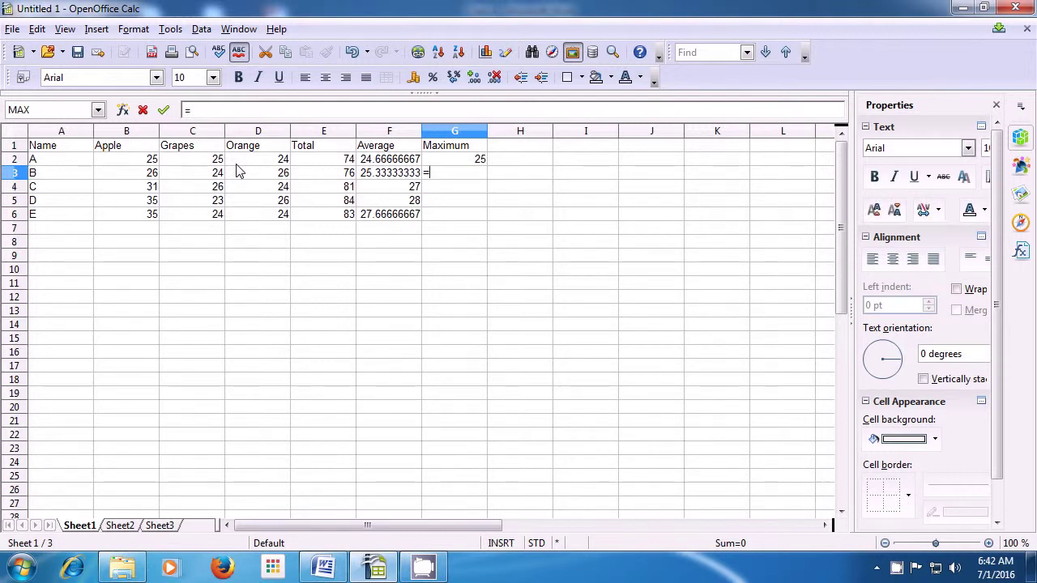
pyautogui.press('BackSpace')
pyautogui.click(434, 151)
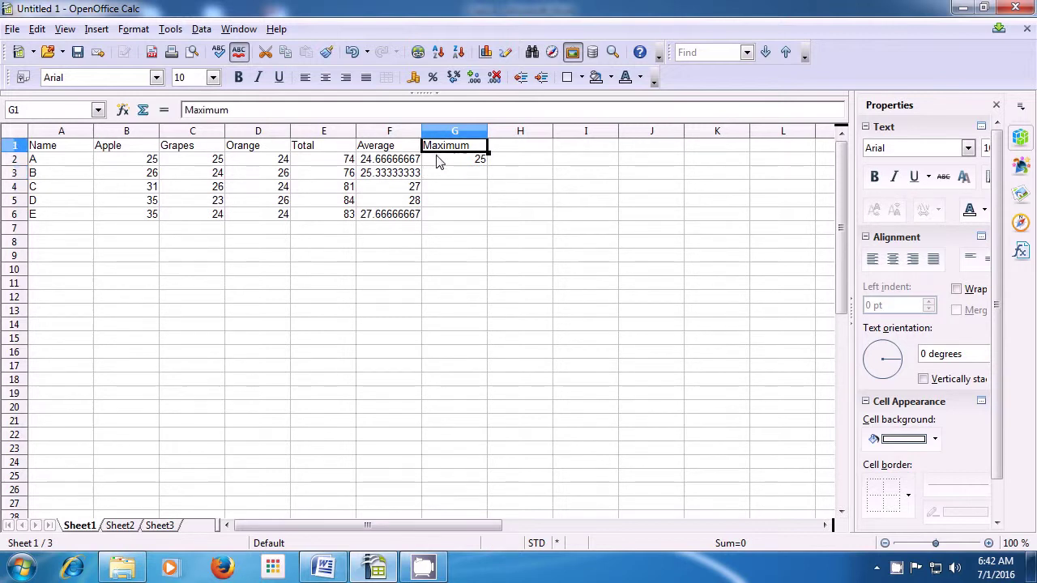
pyautogui.click(436, 162)
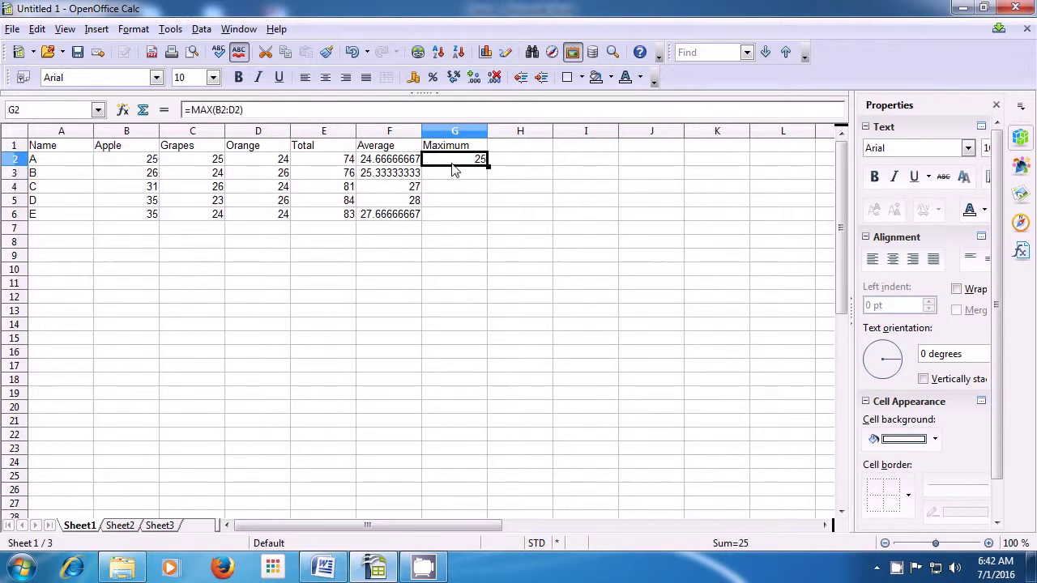
pyautogui.moveTo(489, 165); pyautogui.dragTo(487, 222)
pyautogui.click(465, 257)
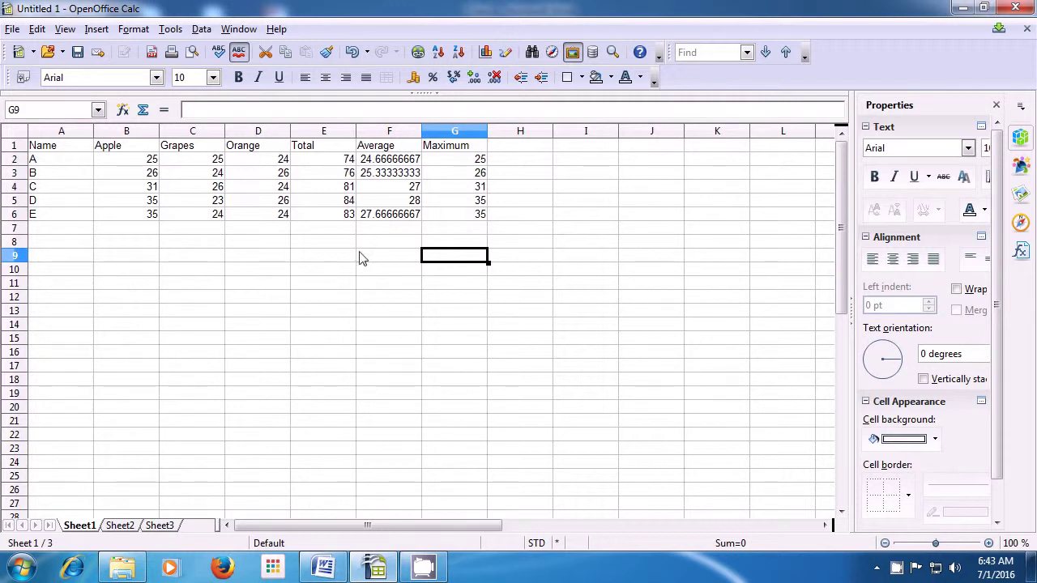
# Add the column heading Minimum in cell H1
pyautogui.click(512, 150)
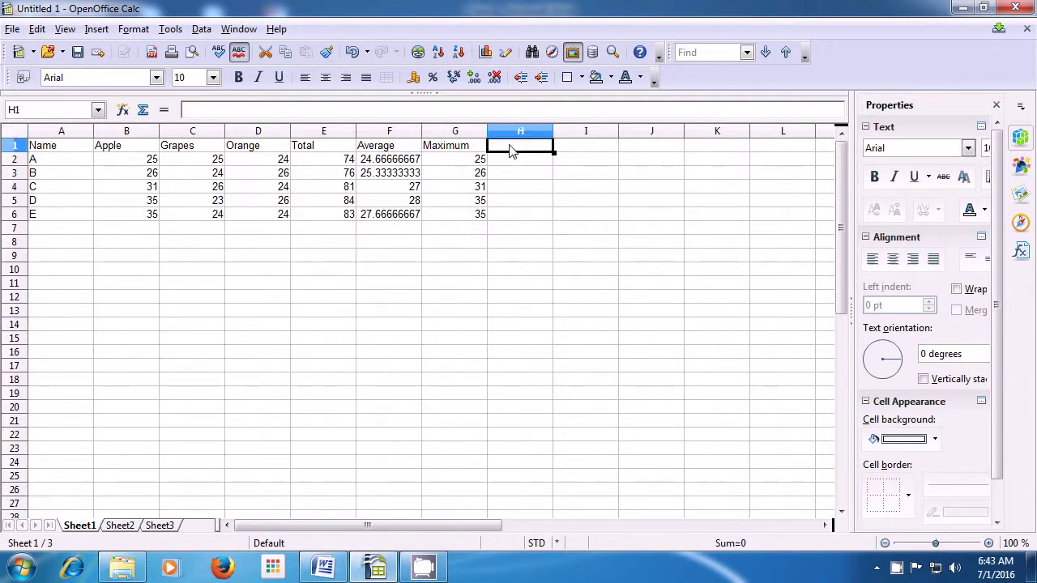
pyautogui.write('M')
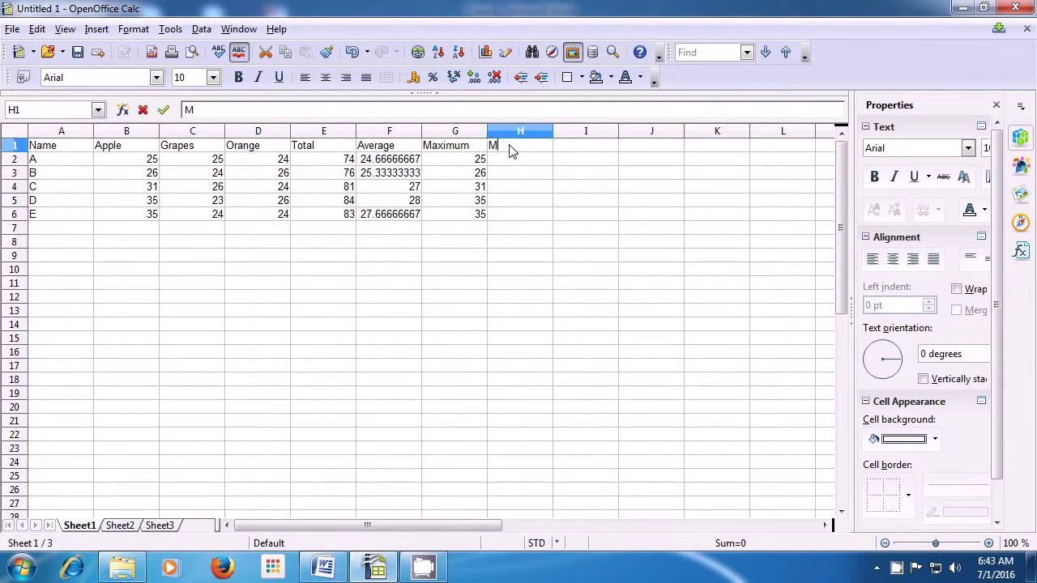
pyautogui.write('inim')
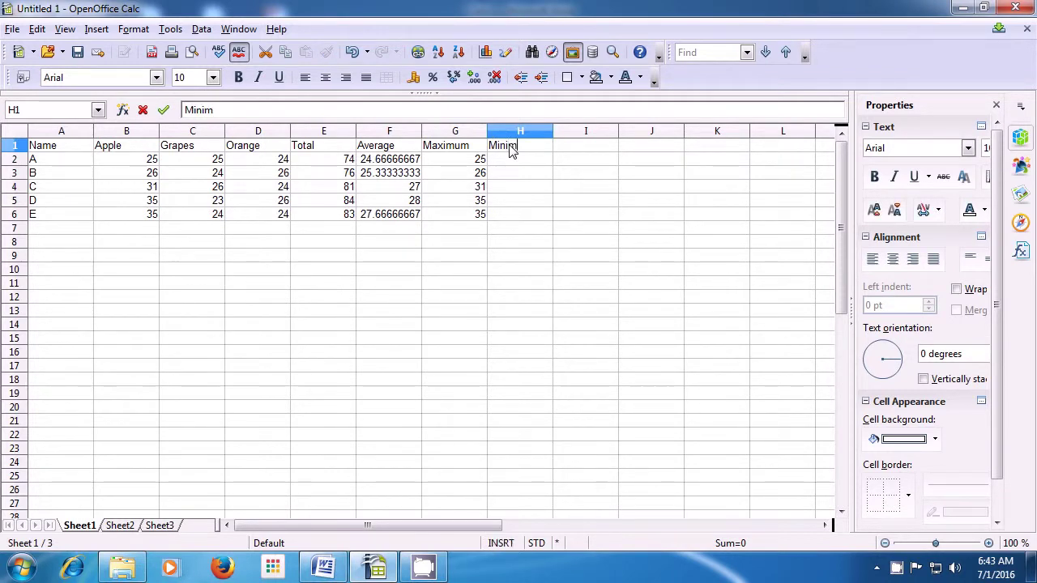
pyautogui.write('um')
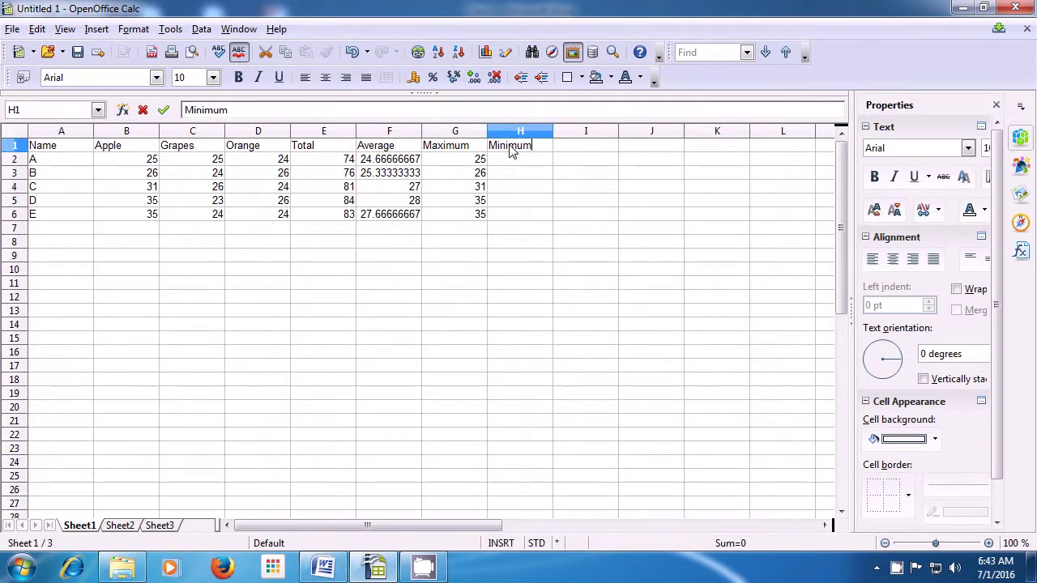
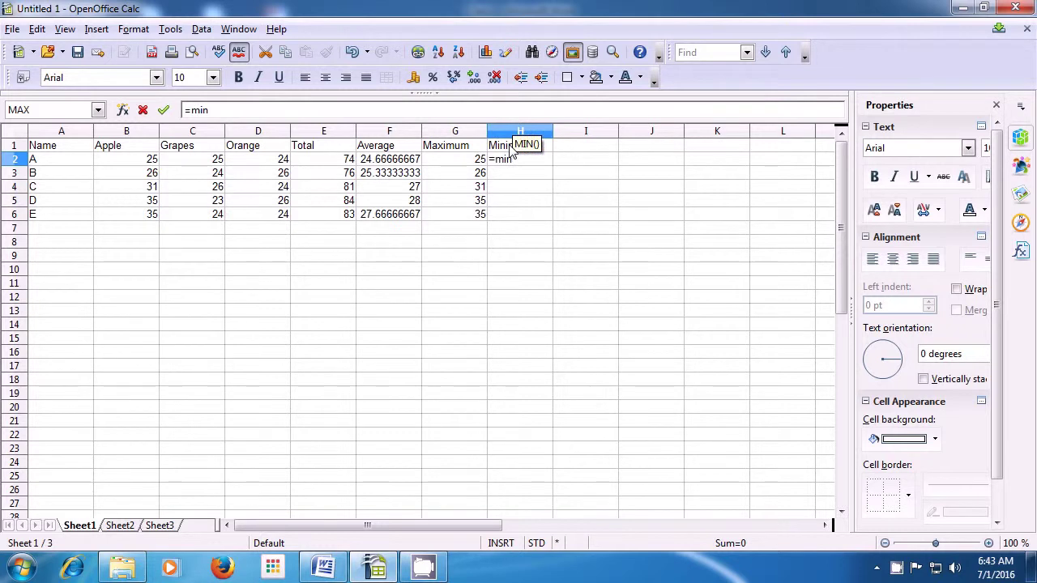
# Enter the formula =min(B2:D2) in cell H2 and fill it down through H6
pyautogui.write('(')
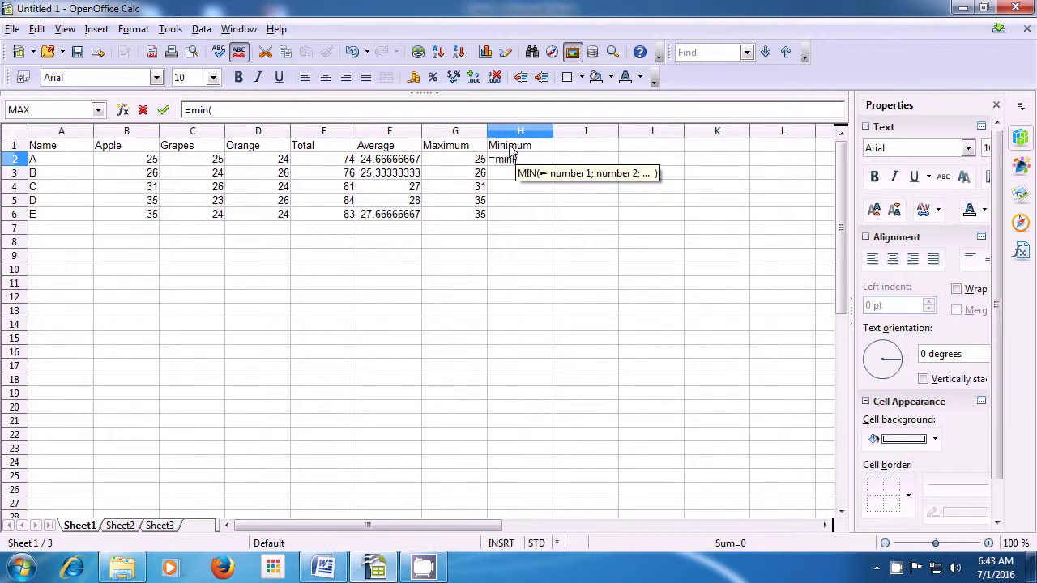
pyautogui.moveTo(151, 164); pyautogui.dragTo(255, 166)
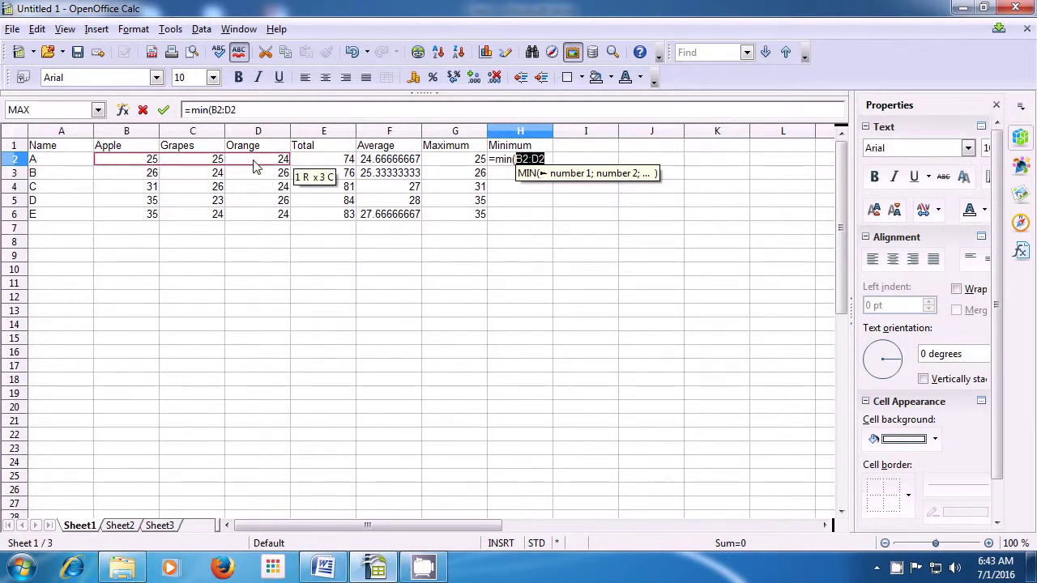
pyautogui.write(')')
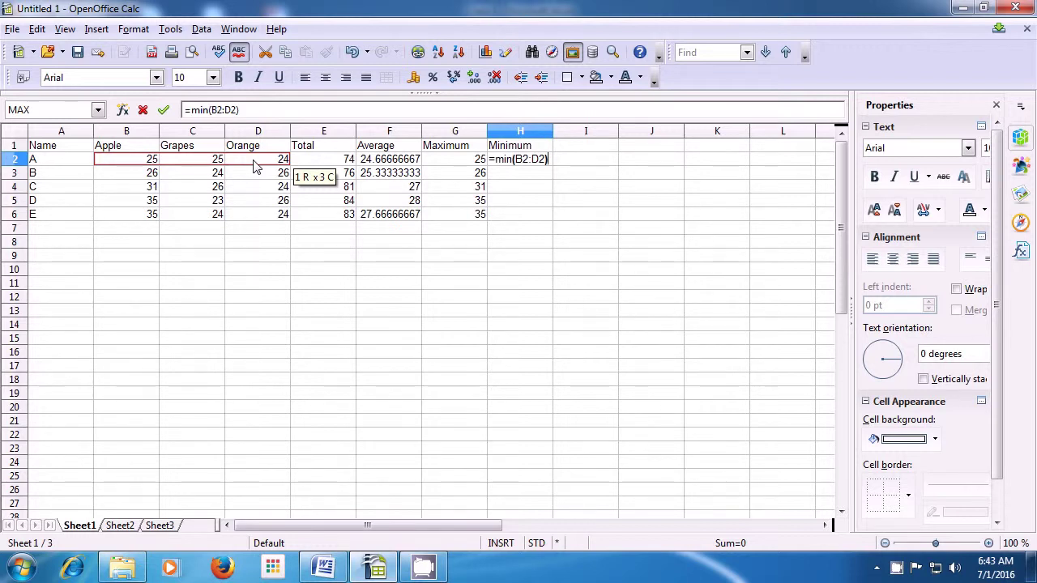
pyautogui.press('Return')
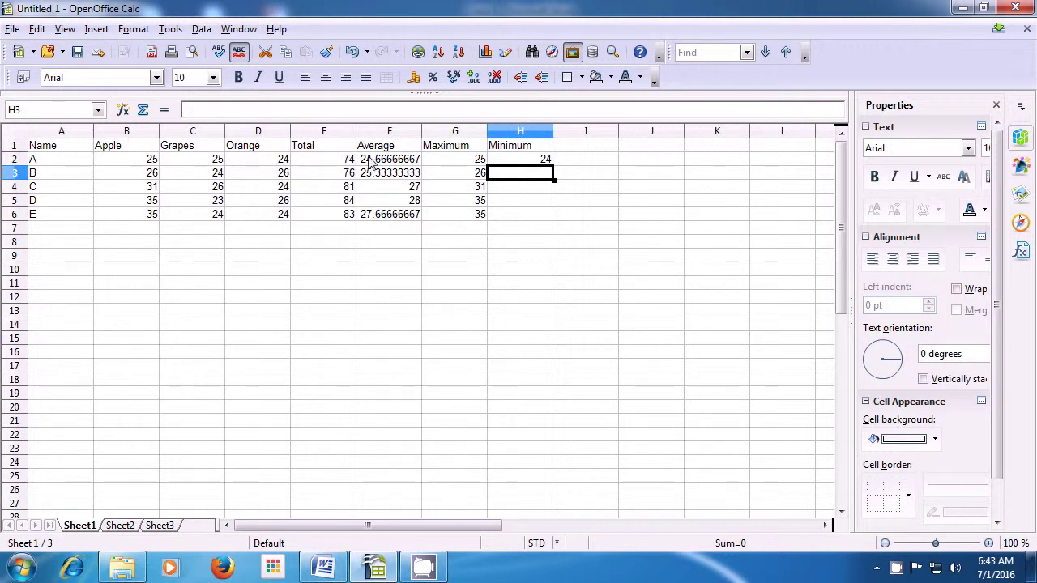
pyautogui.click(516, 161)
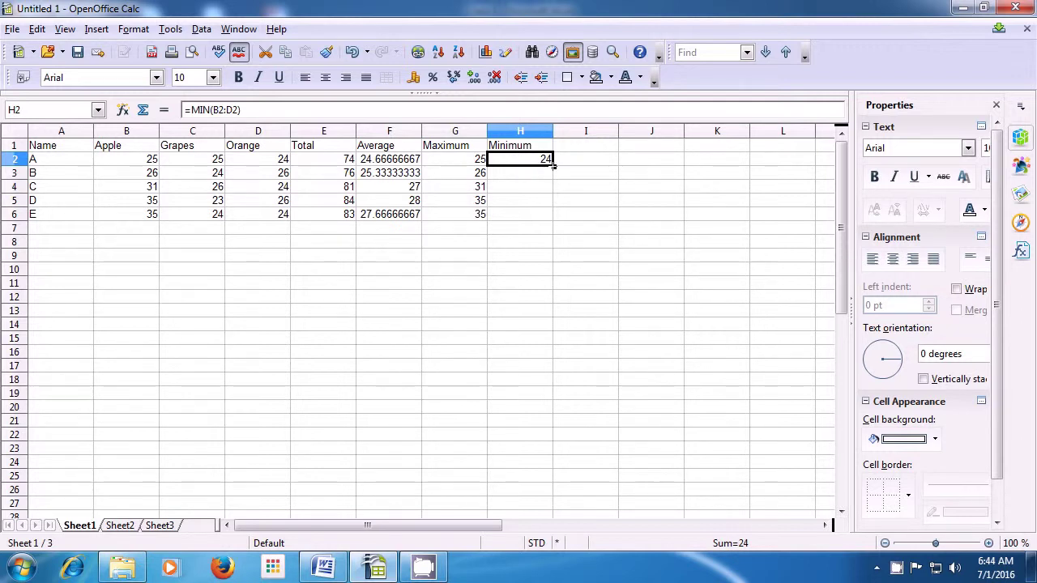
pyautogui.moveTo(554, 166); pyautogui.dragTo(552, 221)
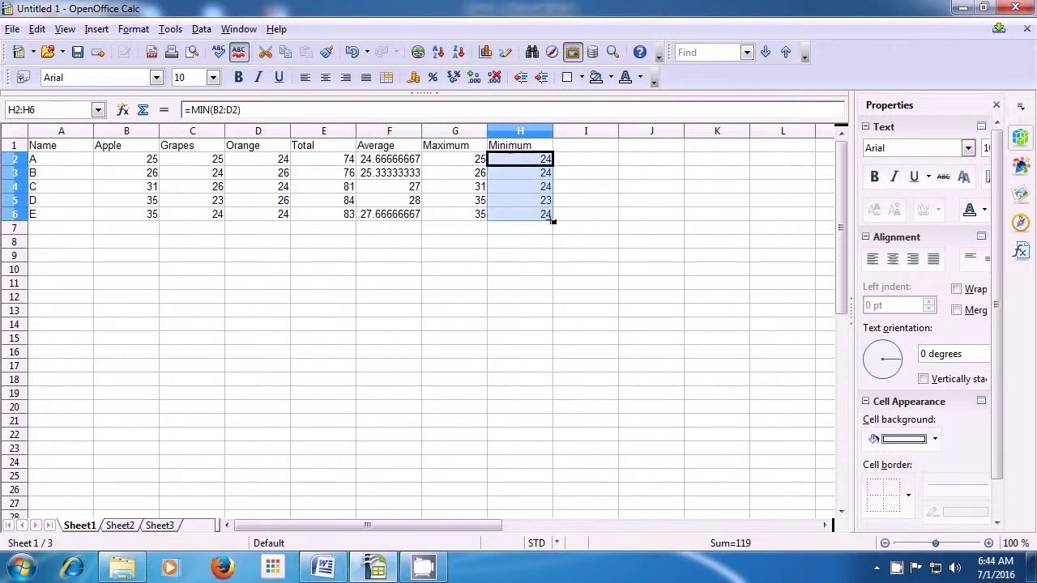
# Switch the sheet to Page Break Preview
pyautogui.click(524, 229)
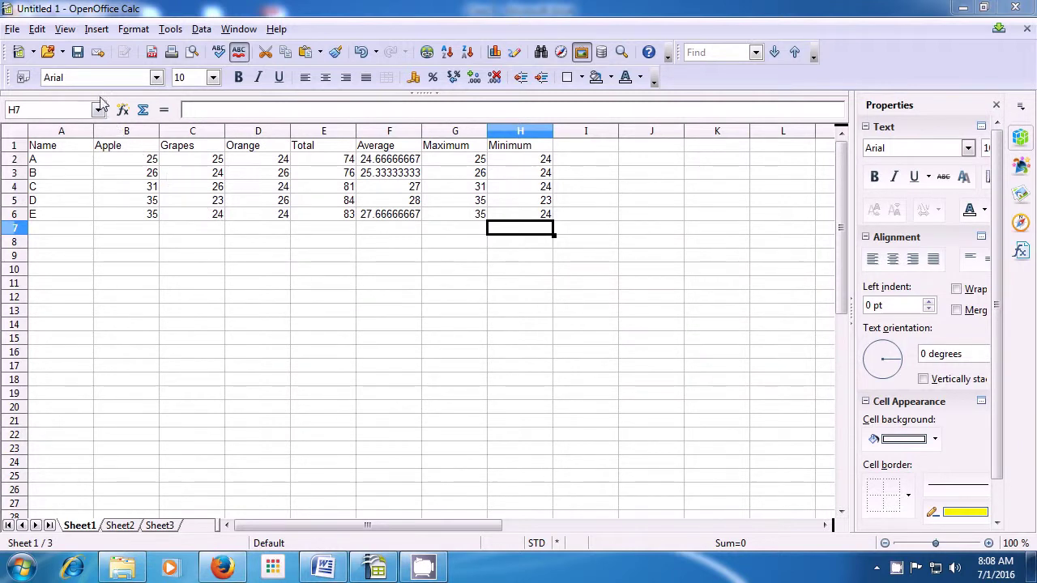
pyautogui.click(65, 30)
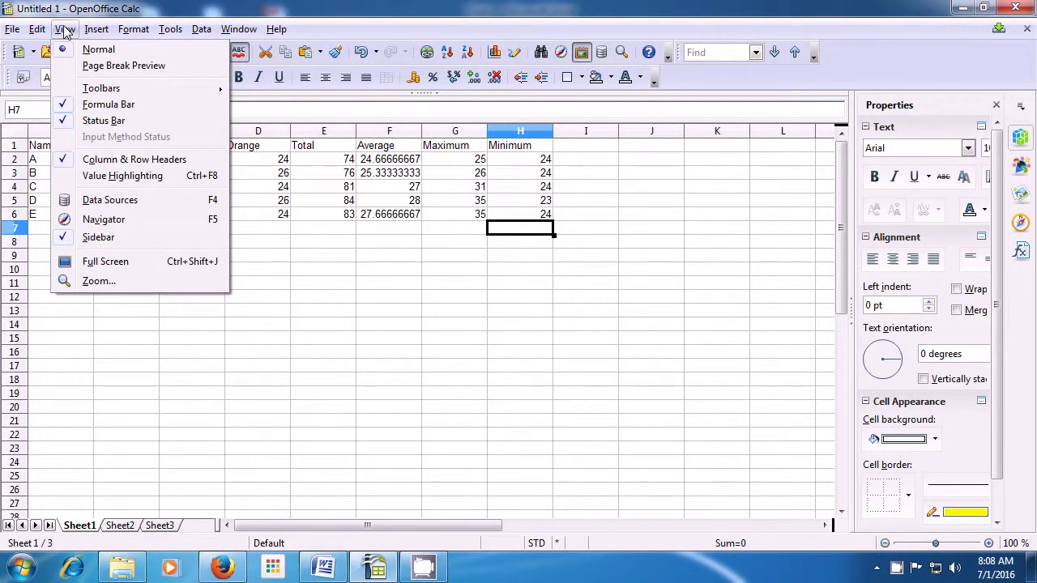
pyautogui.click(81, 65)
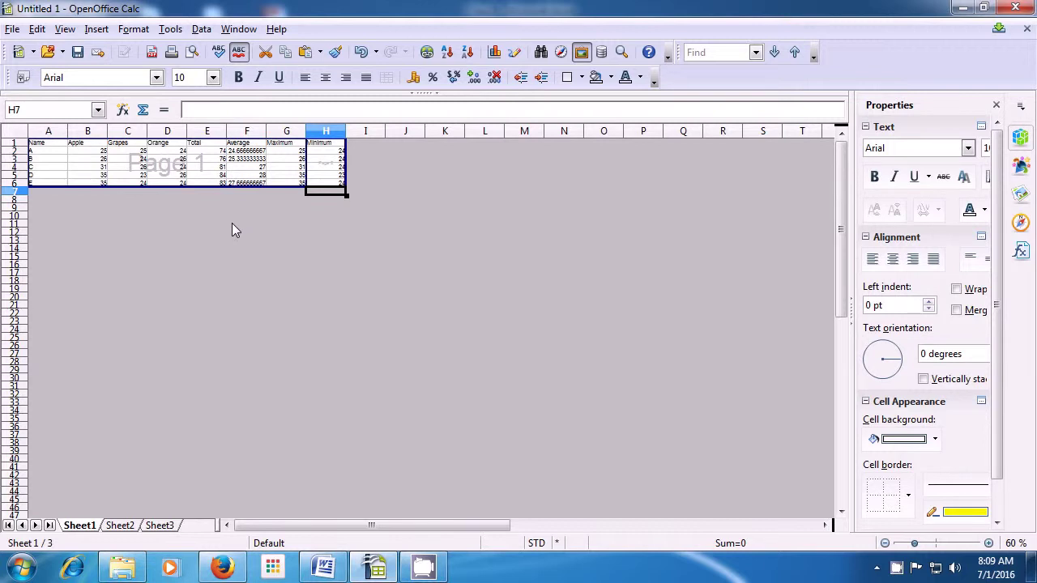
# Hide the Find toolbar
pyautogui.click(70, 34)
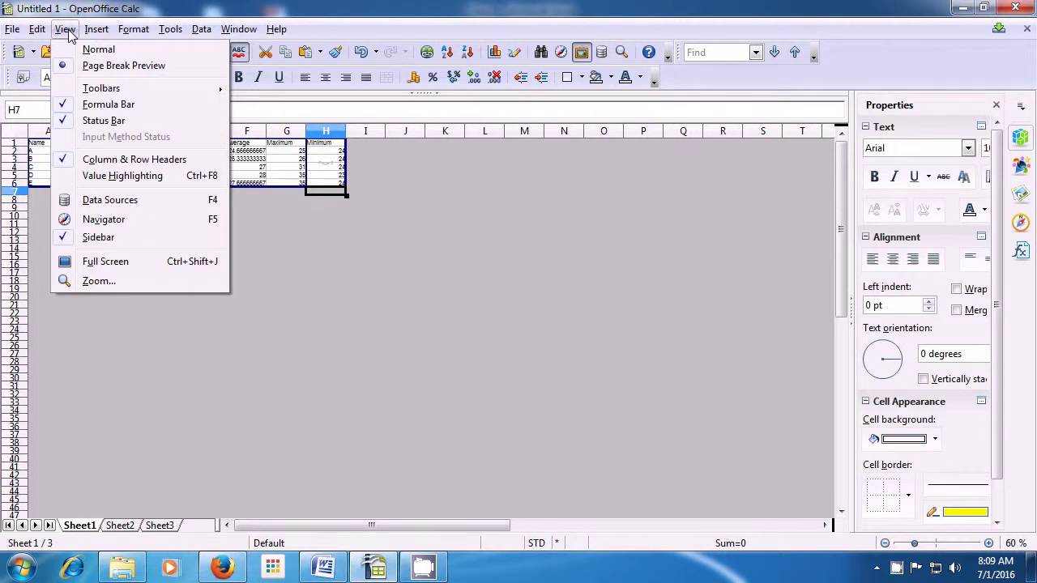
pyautogui.moveTo(102, 89)
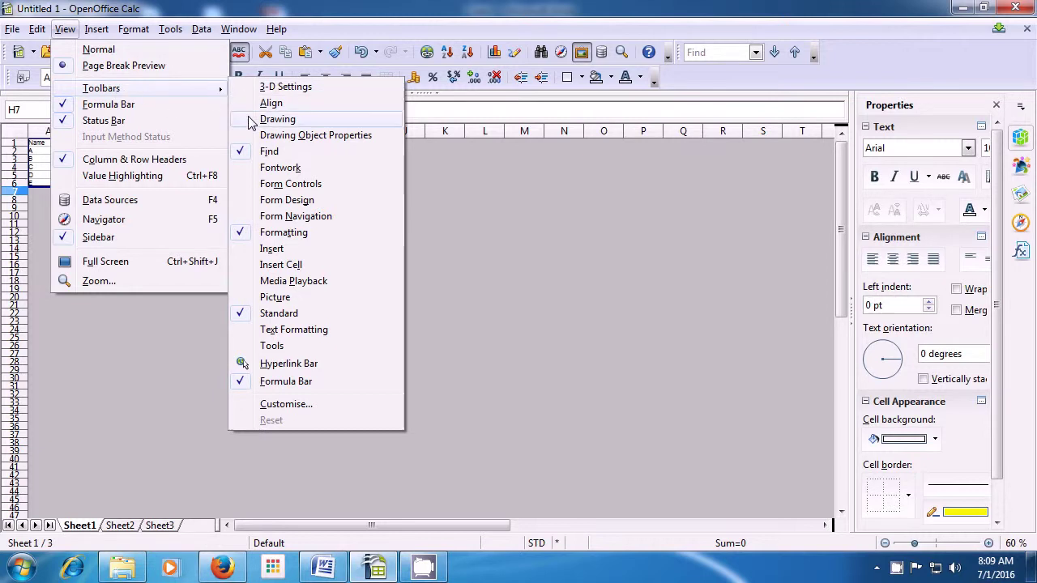
pyautogui.click(241, 159)
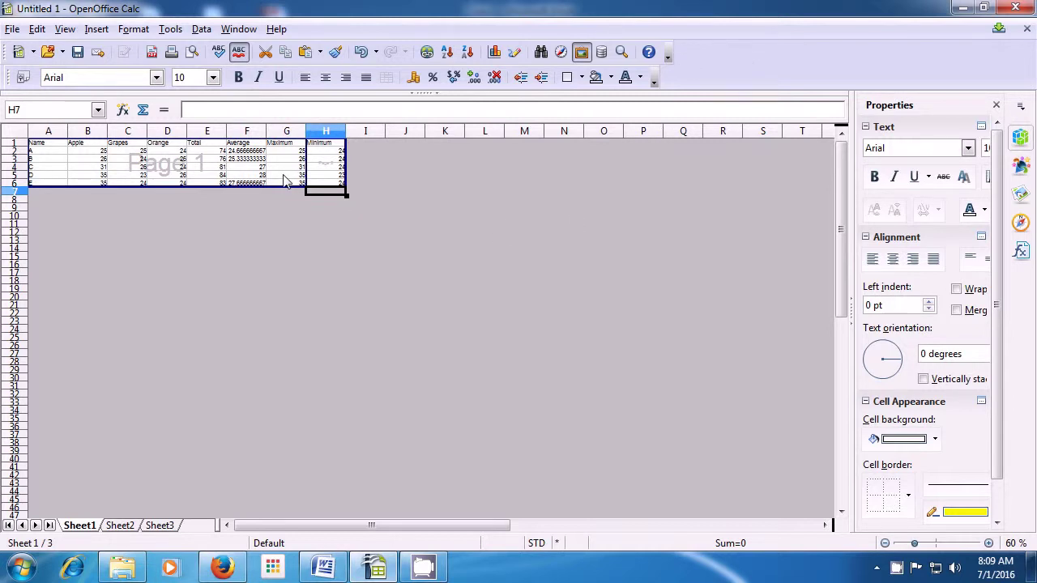
# Hide the Formatting and Standard toolbars
pyautogui.click(70, 34)
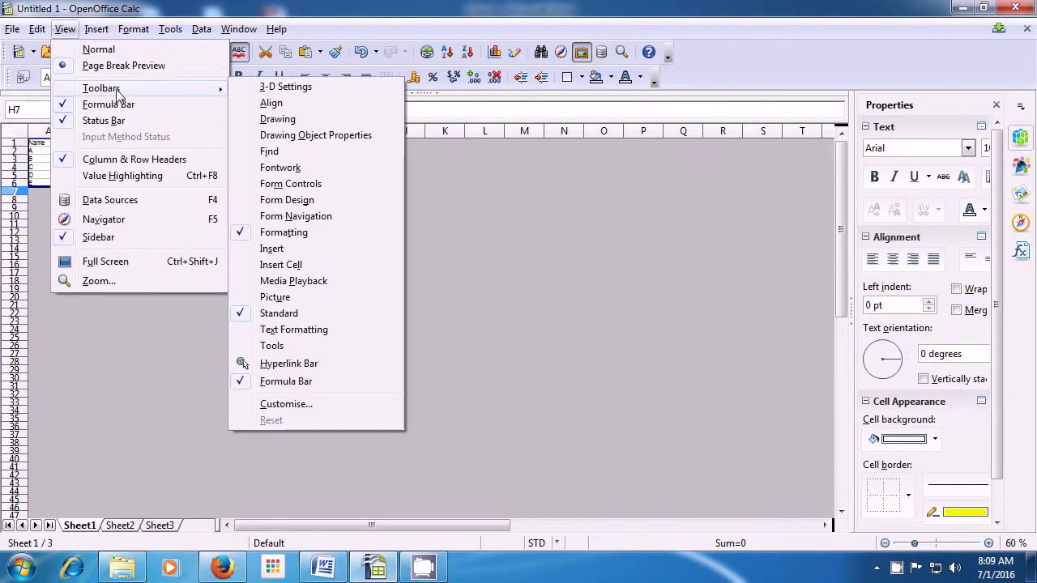
pyautogui.click(279, 235)
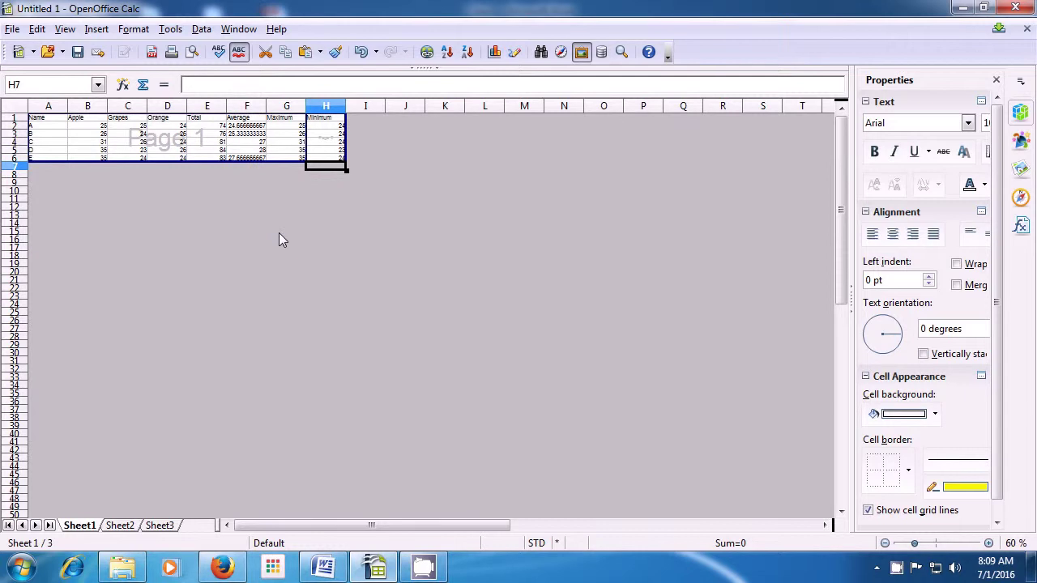
pyautogui.click(70, 30)
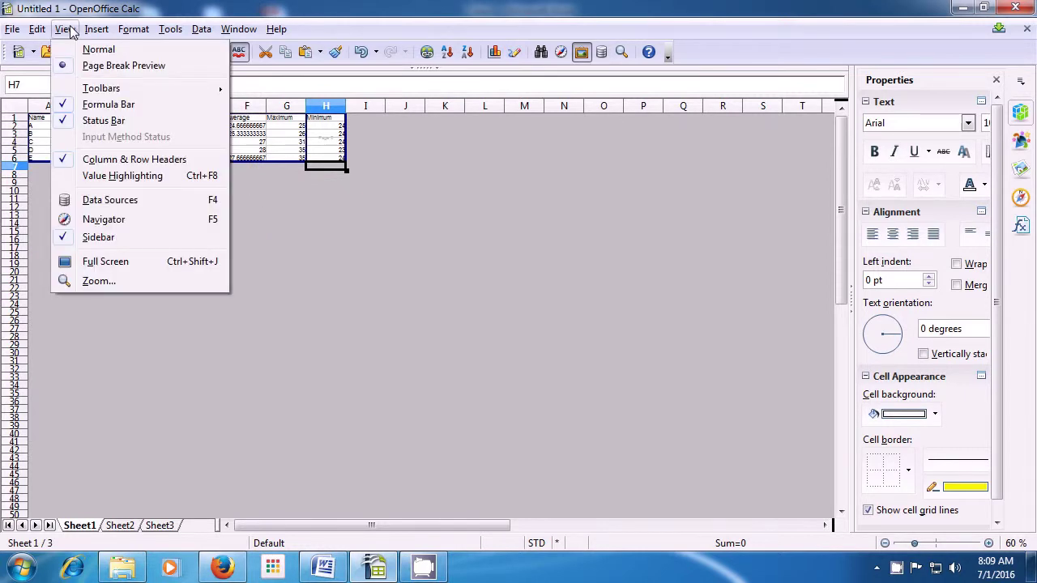
pyautogui.moveTo(106, 89)
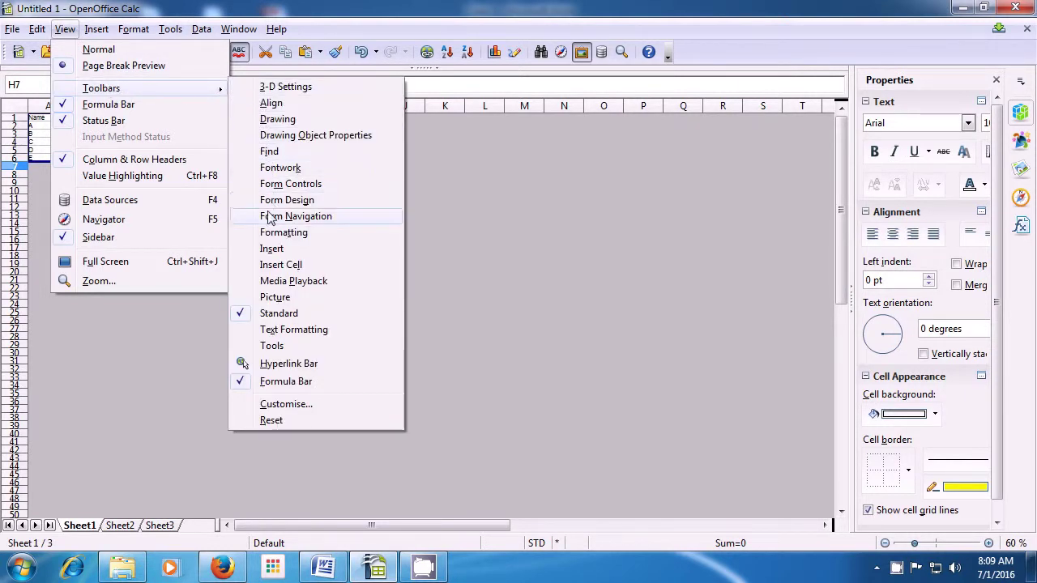
pyautogui.click(261, 314)
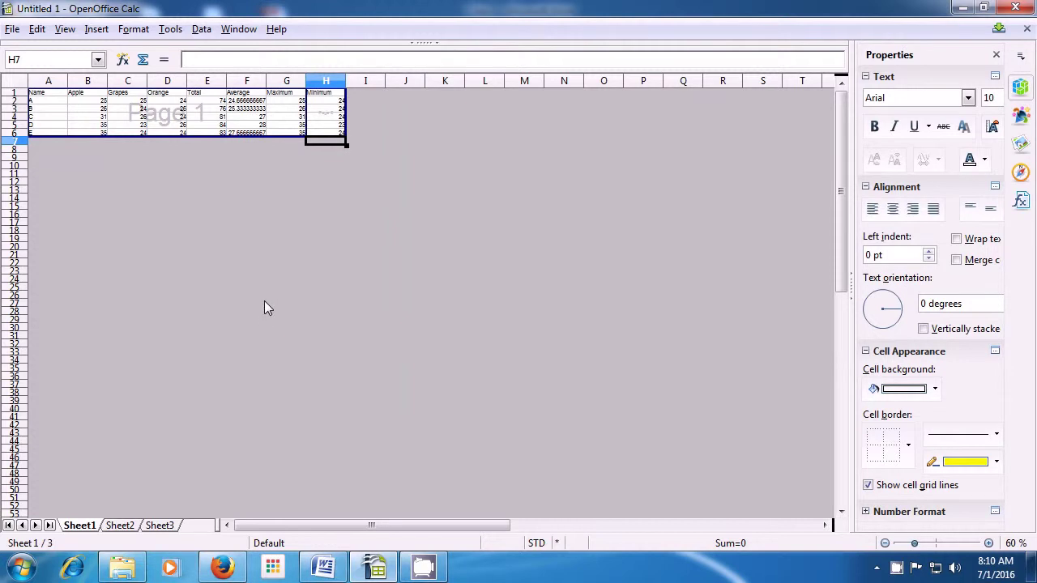
# Hide the Formula Bar and the column and row headers
pyautogui.click(65, 30)
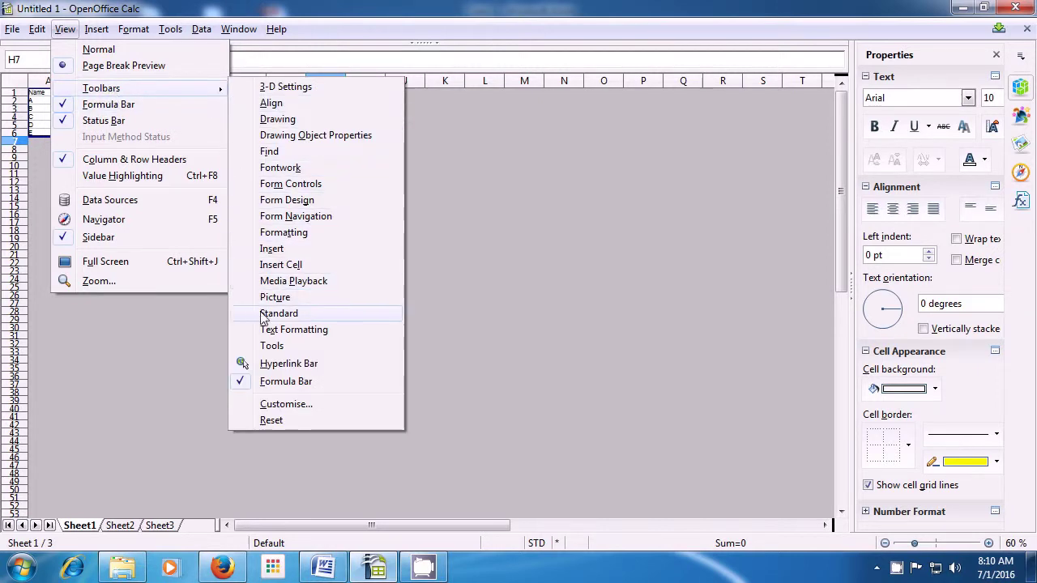
pyautogui.click(273, 379)
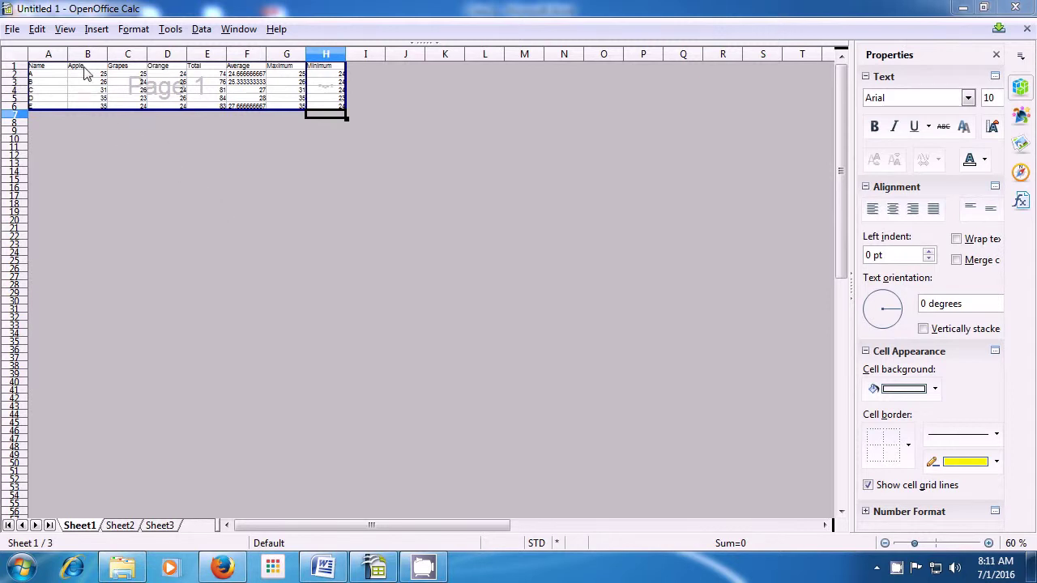
pyautogui.click(64, 29)
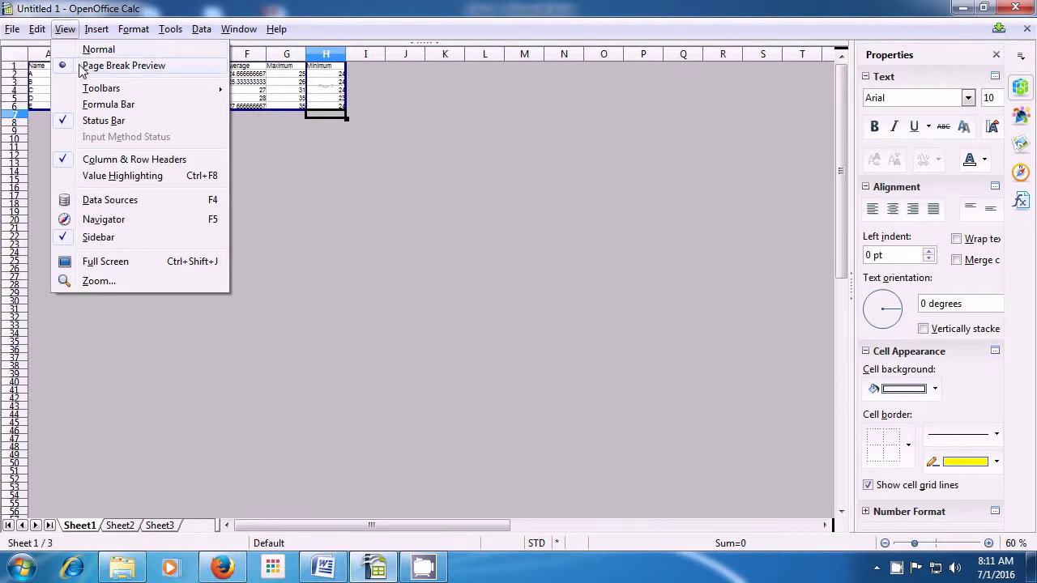
pyautogui.click(103, 162)
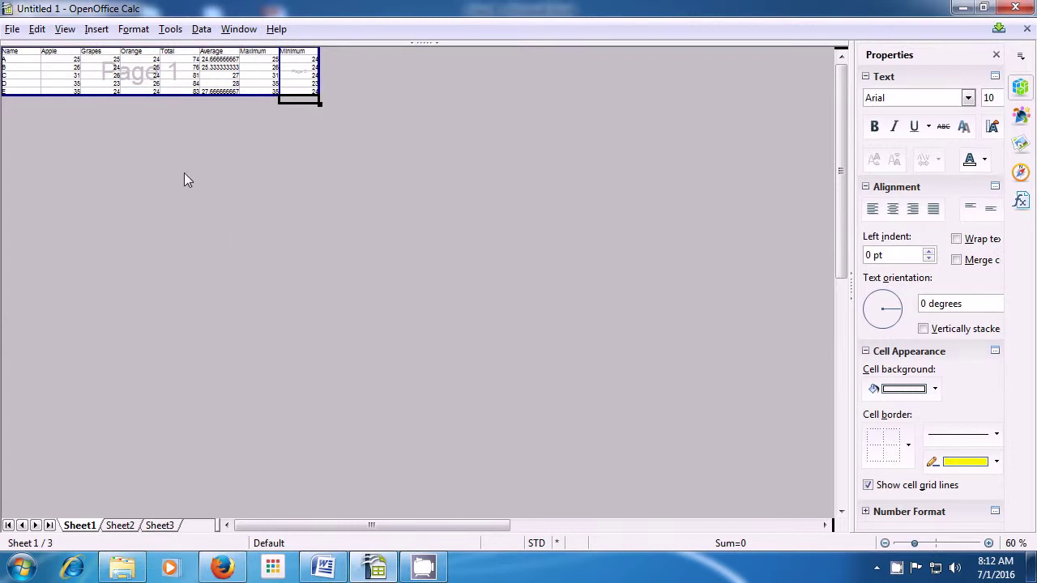
# Return the sheet to Normal view and show the Formatting toolbar again
pyautogui.click(63, 31)
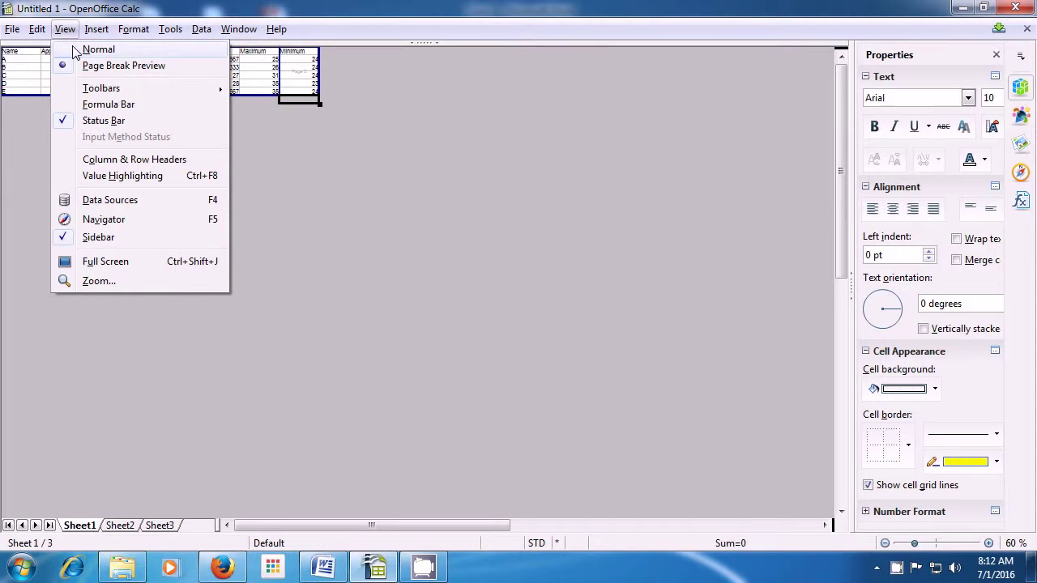
pyautogui.click(74, 51)
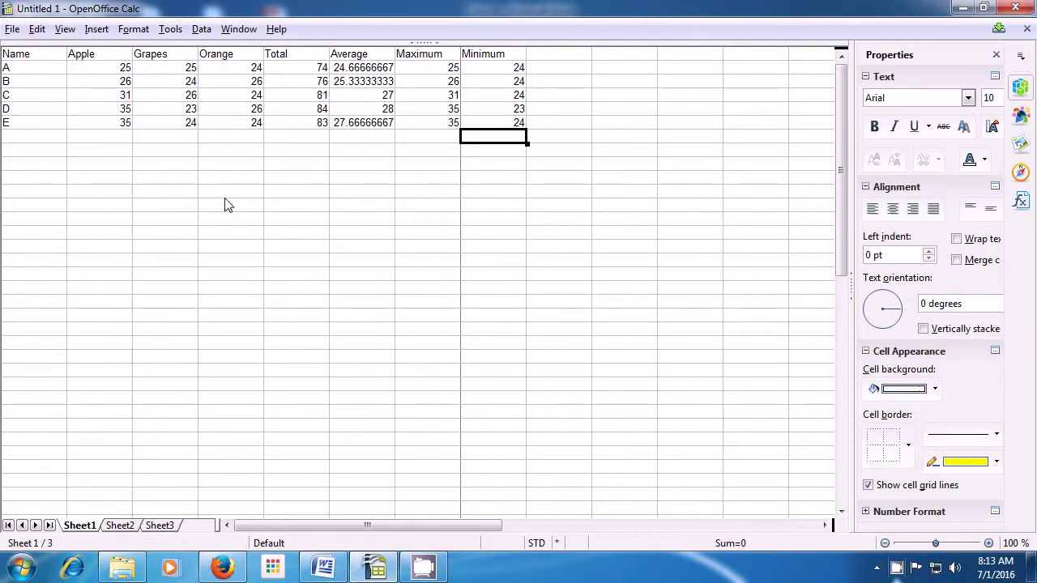
pyautogui.click(59, 34)
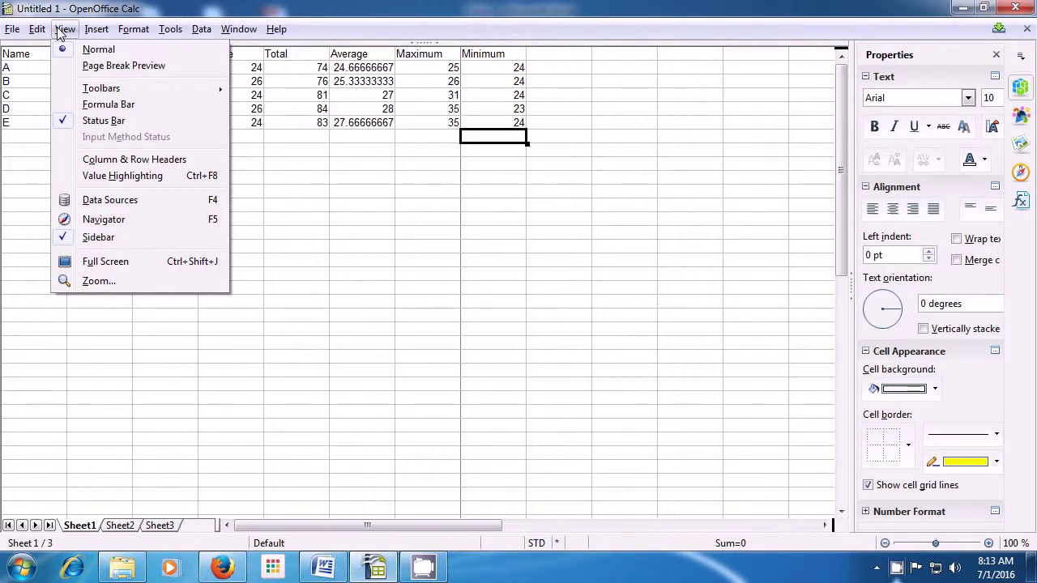
pyautogui.moveTo(103, 89)
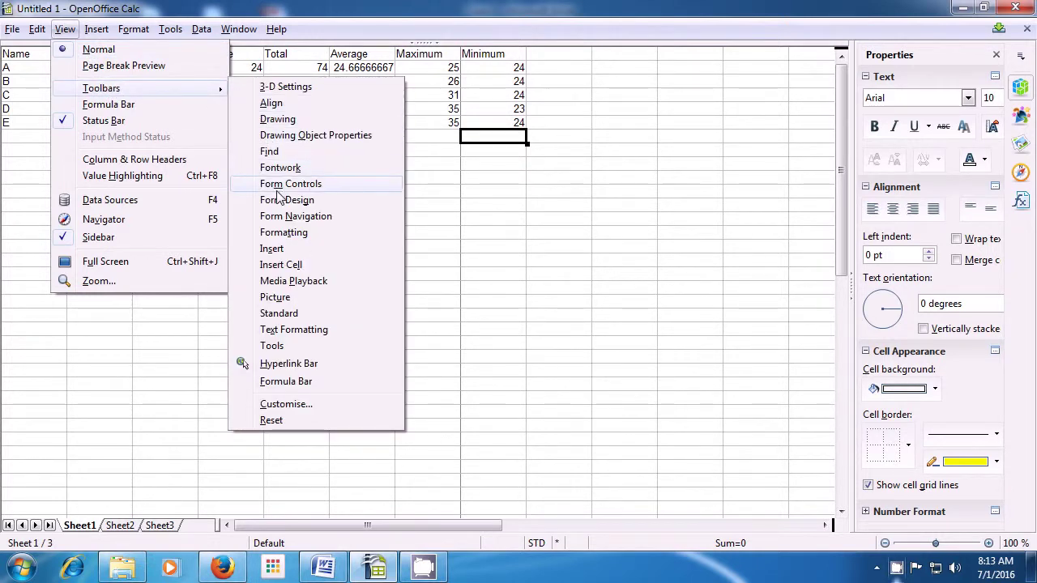
pyautogui.click(279, 234)
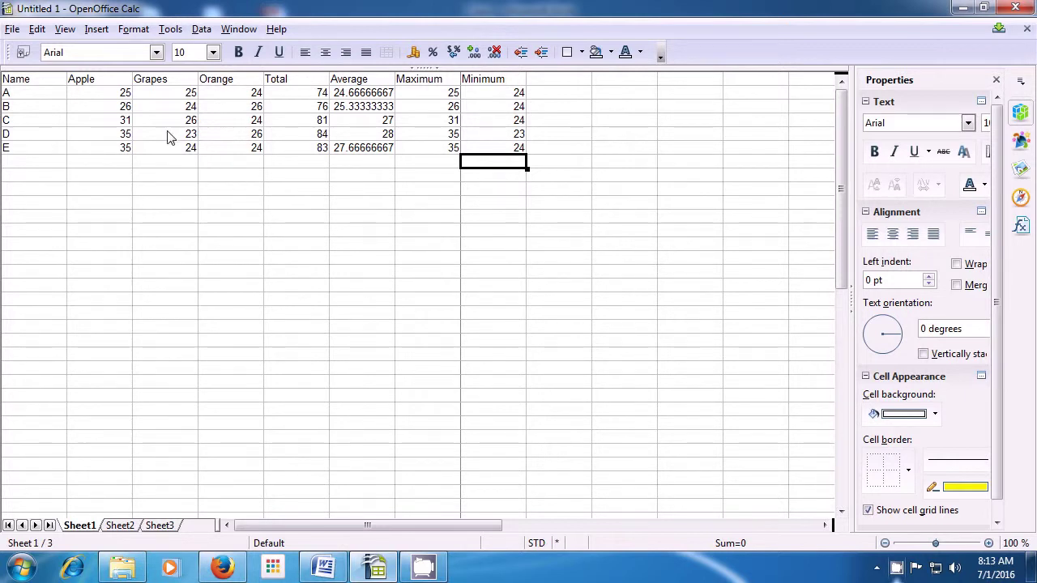
# Show the Standard toolbar again and arrange it on its own row above the Formatting toolbar
pyautogui.click(64, 33)
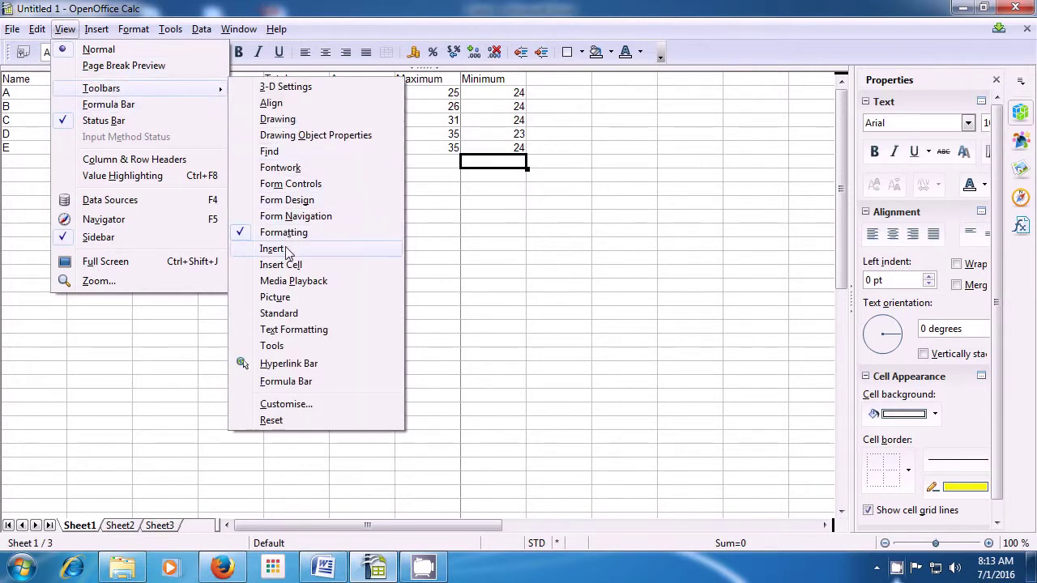
pyautogui.click(283, 316)
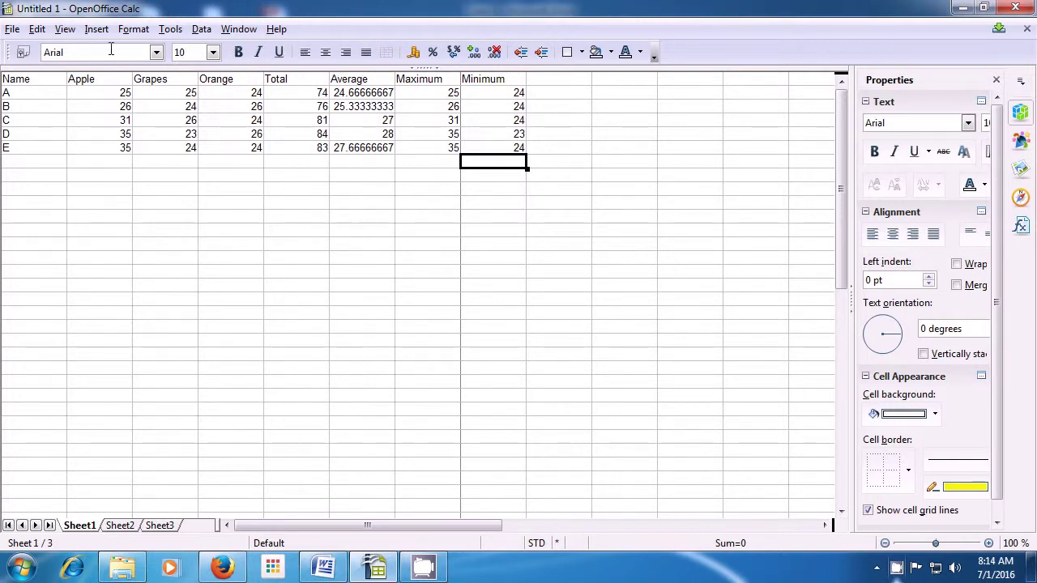
pyautogui.moveTo(8, 50)
pyautogui.mouseDown()
pyautogui.moveTo(5, 68)
pyautogui.moveTo(4, 38)
pyautogui.moveTo(5, 69)
pyautogui.mouseUp()
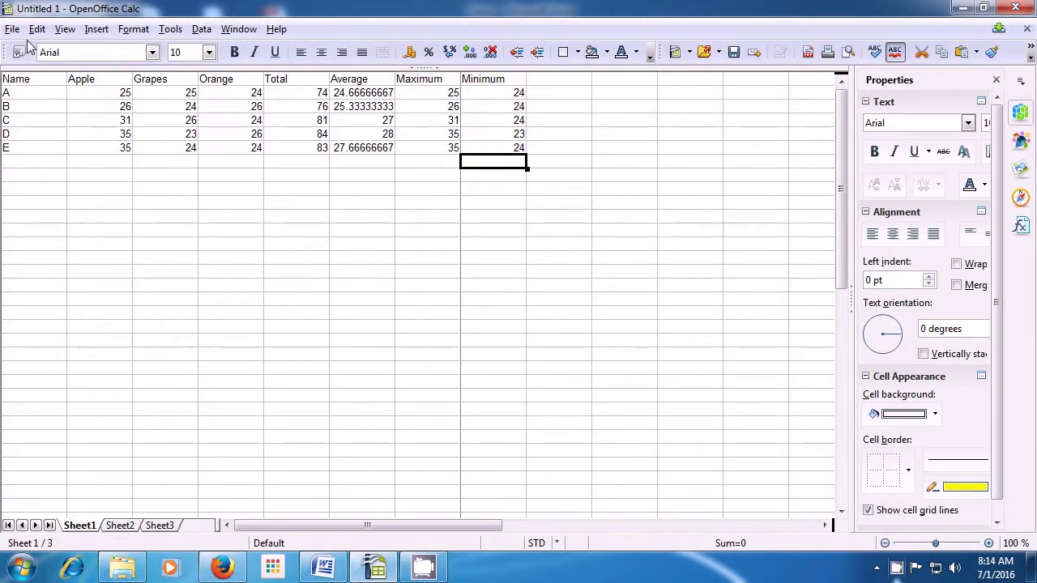
pyautogui.moveTo(5, 52)
pyautogui.mouseDown()
pyautogui.moveTo(4, 72)
pyautogui.moveTo(5, 63)
pyautogui.mouseUp()
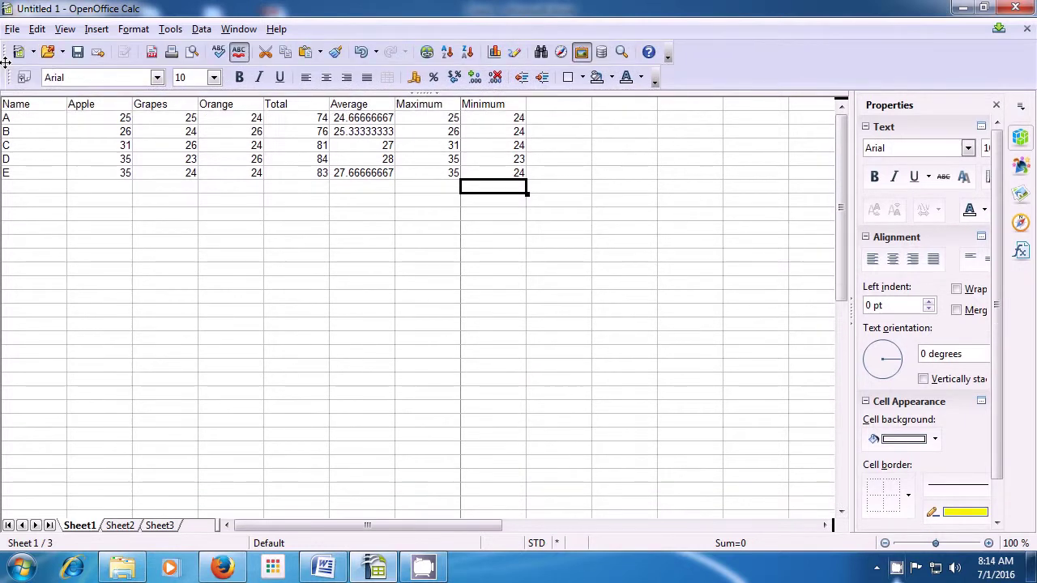
pyautogui.click(384, 230)
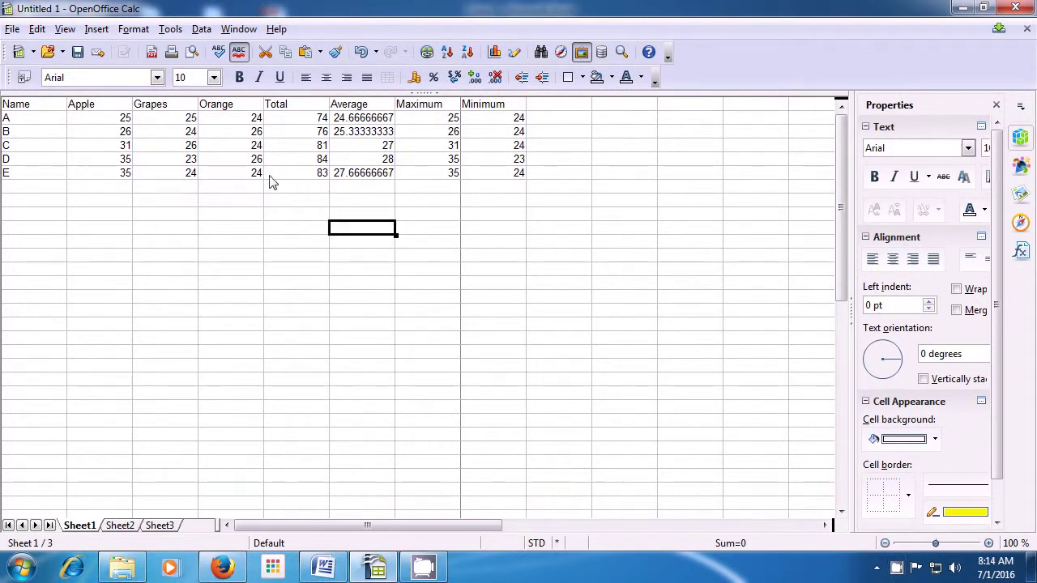
# Show the Formula Bar and the column and row headers again
pyautogui.click(65, 31)
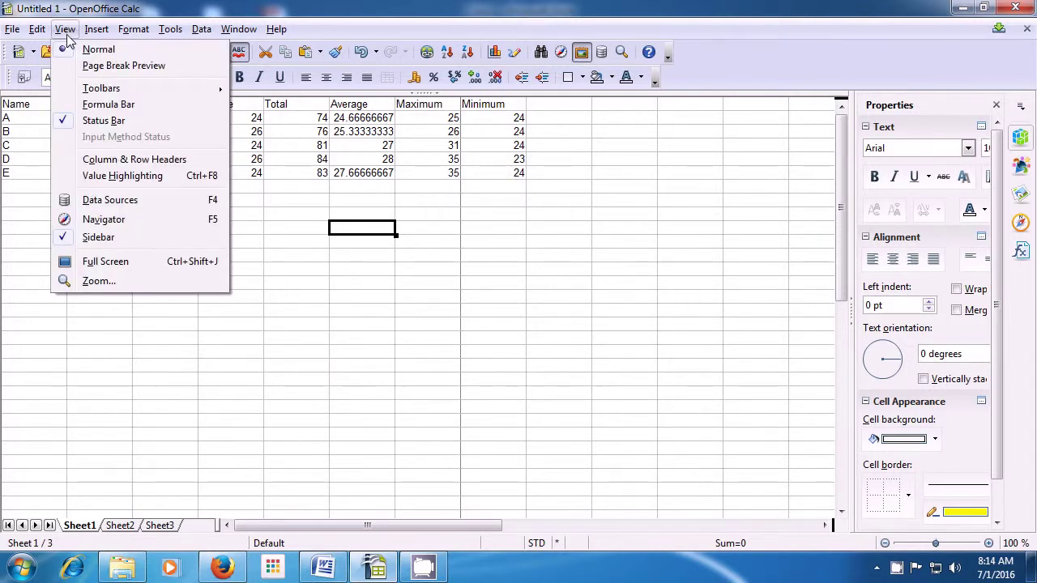
pyautogui.moveTo(91, 90)
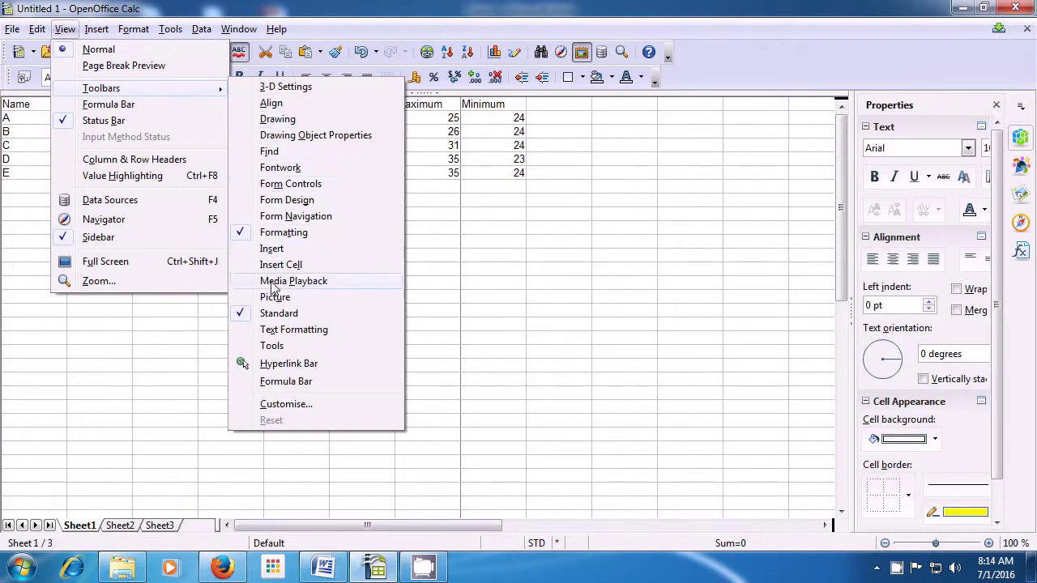
pyautogui.click(280, 384)
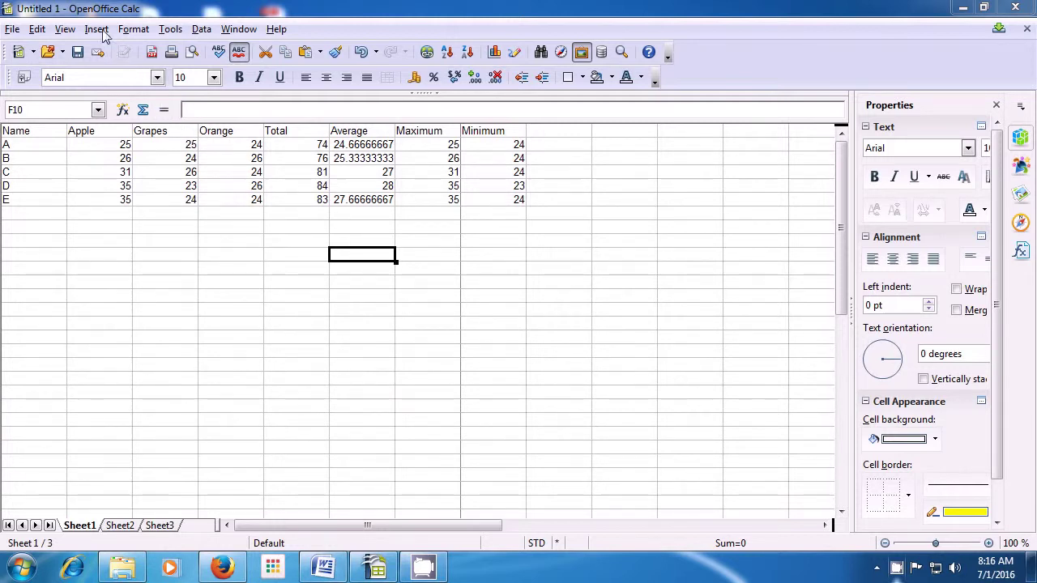
pyautogui.click(61, 31)
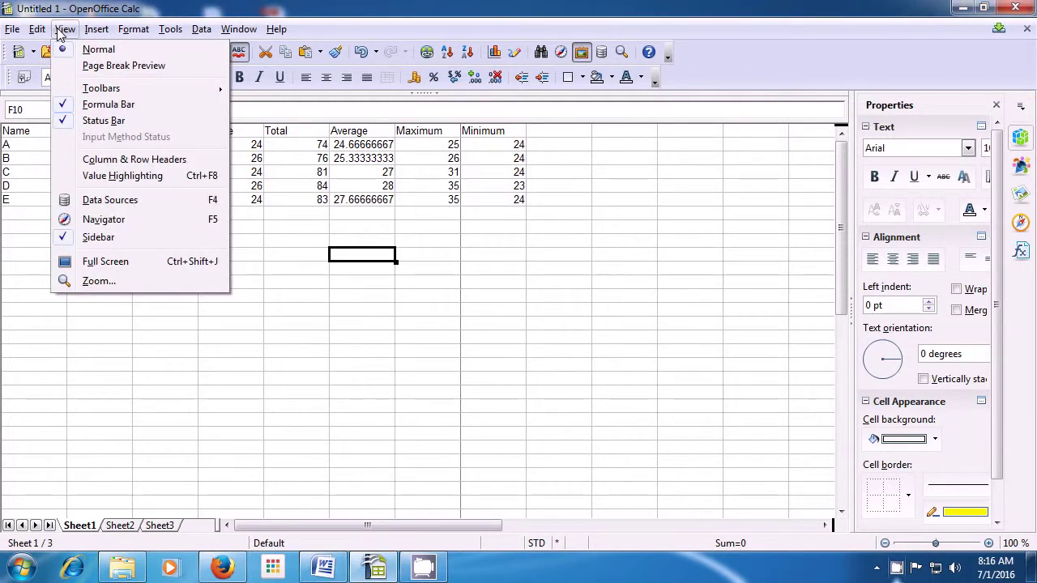
pyautogui.click(83, 162)
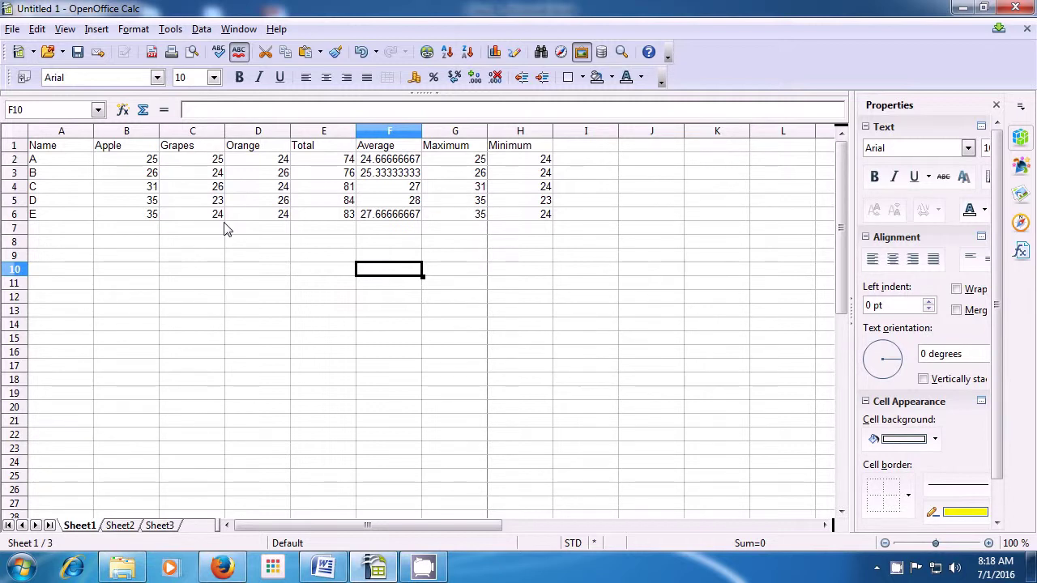
# Set the sheet's zoom factor to a variable value of 120 %
pyautogui.click(66, 31)
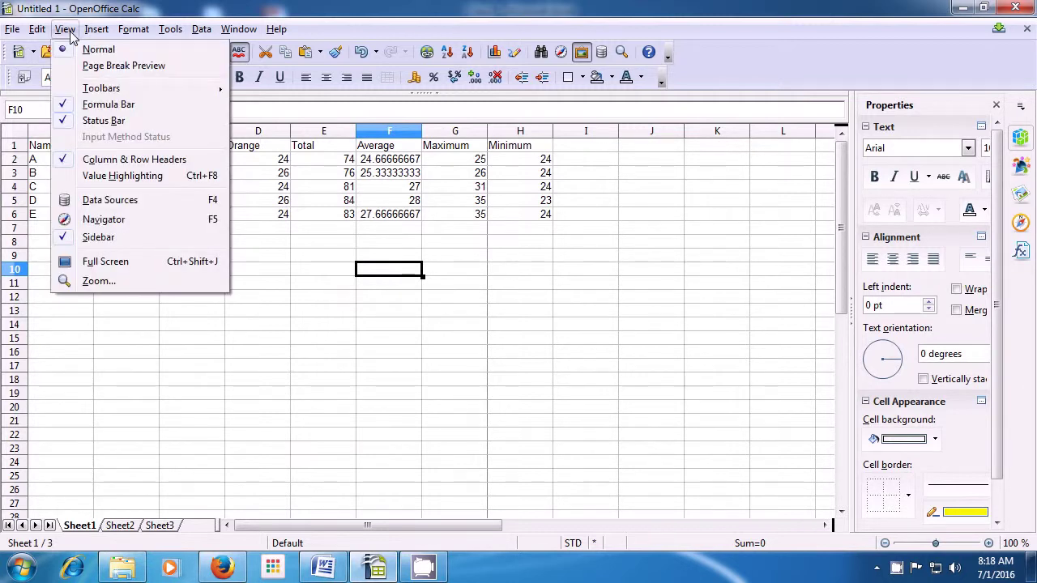
pyautogui.click(98, 282)
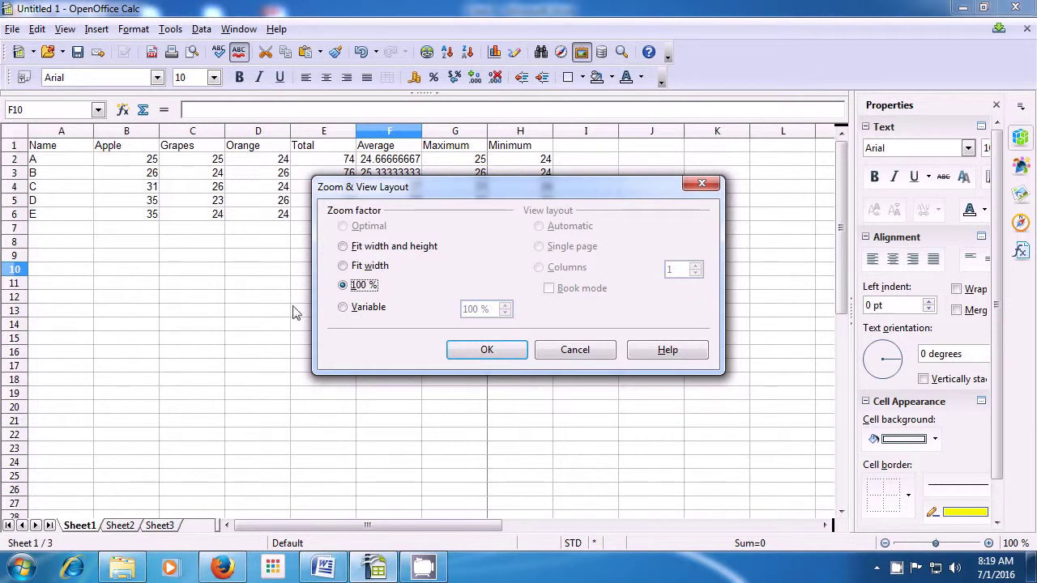
pyautogui.click(365, 309)
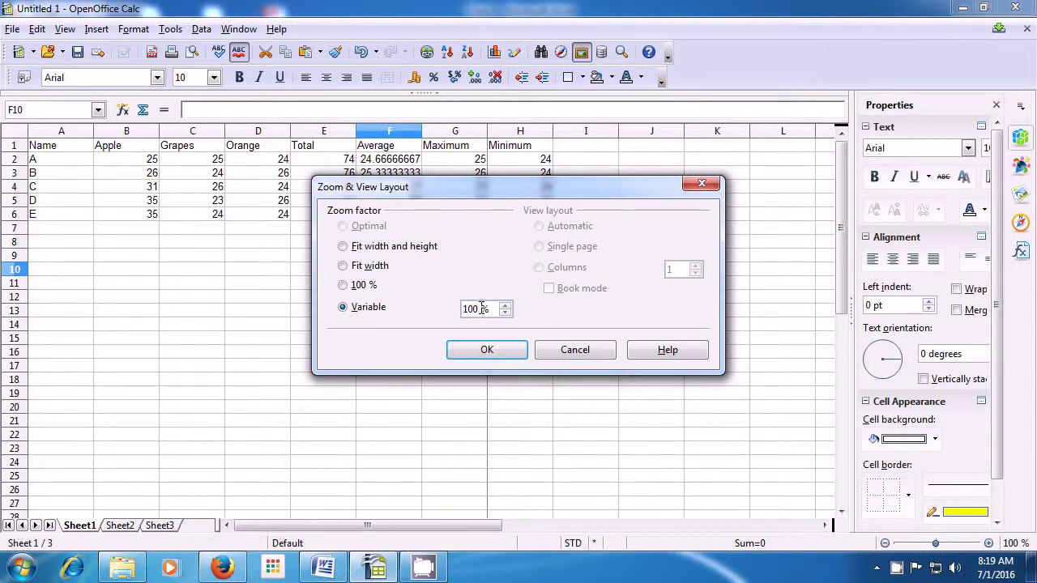
pyautogui.press('BackSpace')
pyautogui.press('BackSpace')
pyautogui.press('BackSpace')
pyautogui.write('20')
pyautogui.click(487, 350)
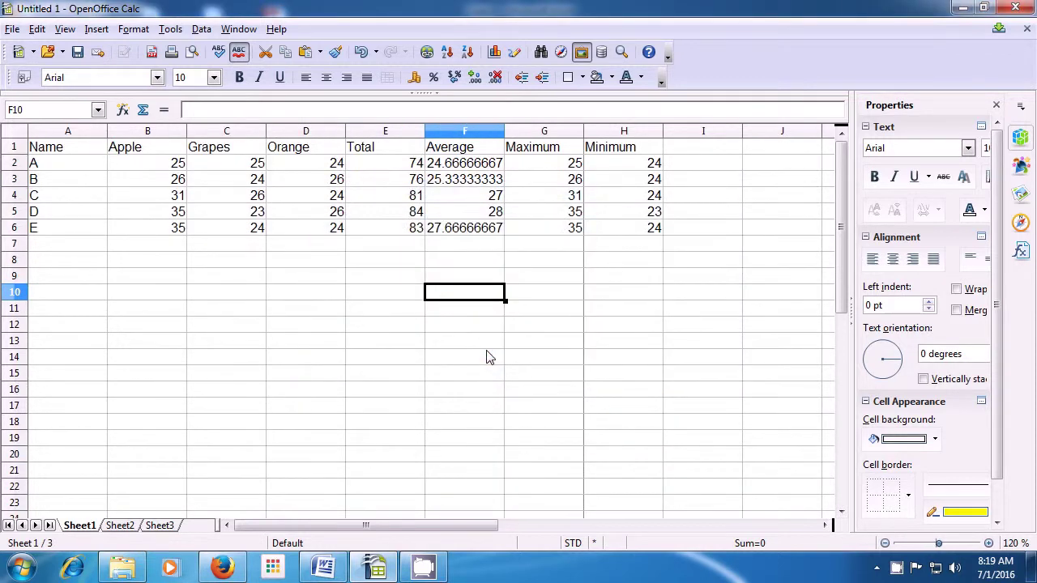